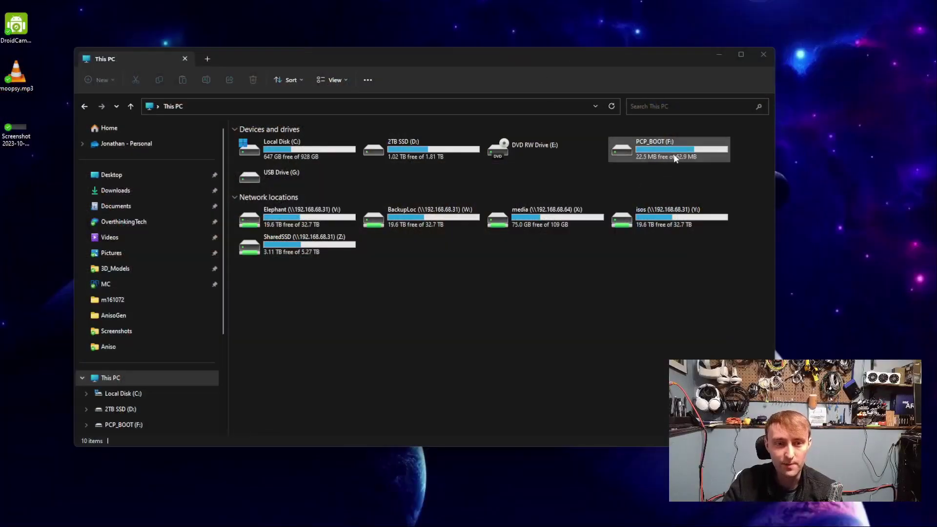
Rename wpa_supplicant.conf.sample on the PCP_BOOT (F:) drive to wpa_supplicant.conf, accepting the extension change
double_click(667, 157)
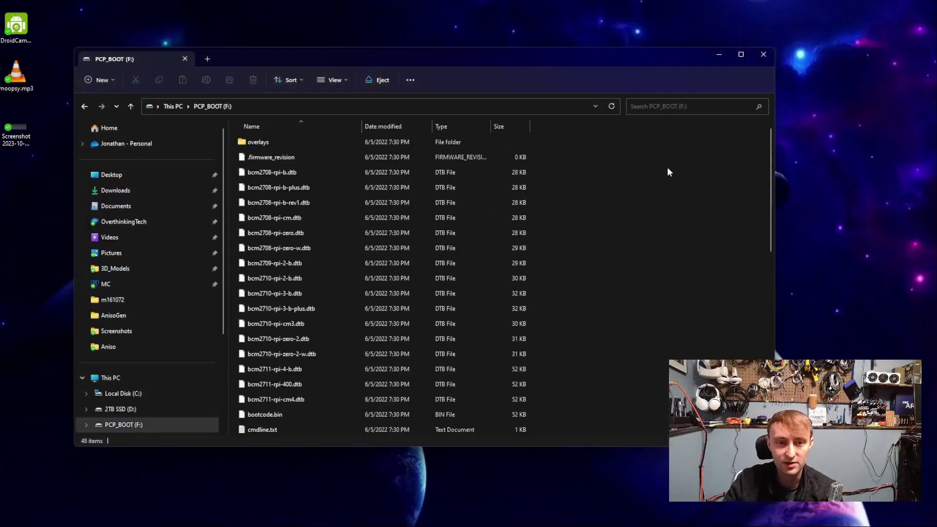
scroll(622, 300, down, 9)
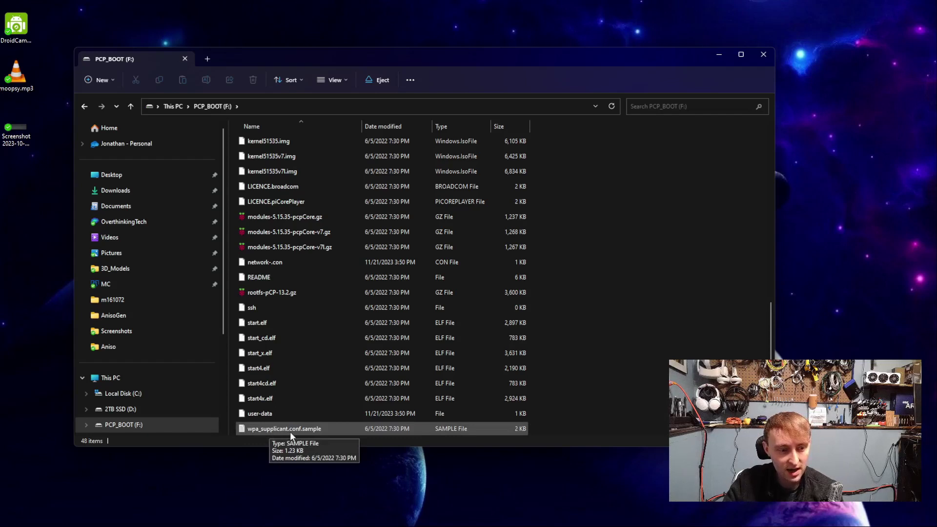
click(322, 431)
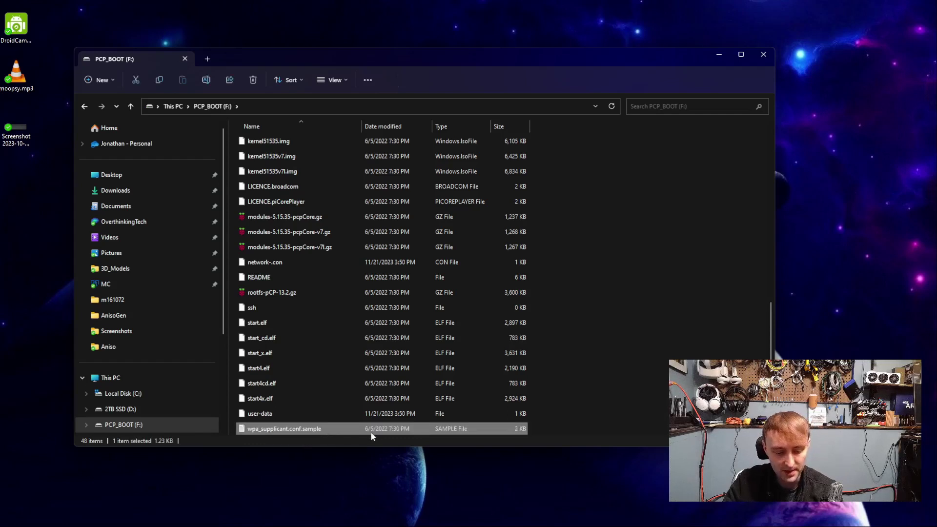
key(F2)
key(End)
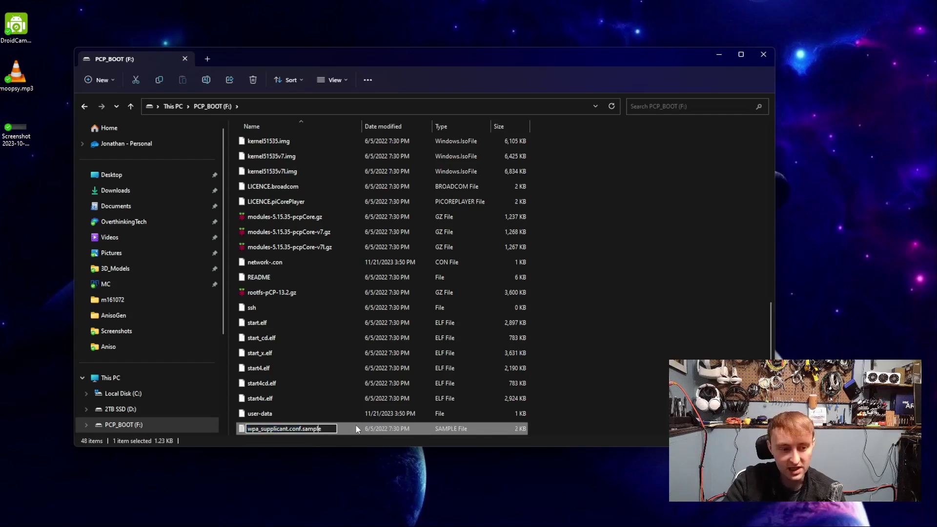
key(BackSpace)
key(BackSpace)
key(BackSpace)
key(BackSpace)
key(BackSpace)
key(BackSpace)
key(BackSpace)
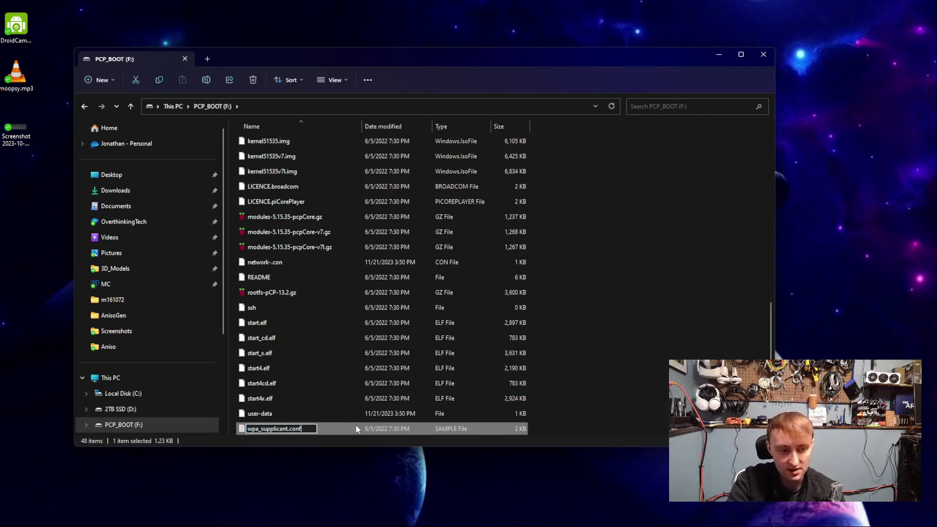
key(Return)
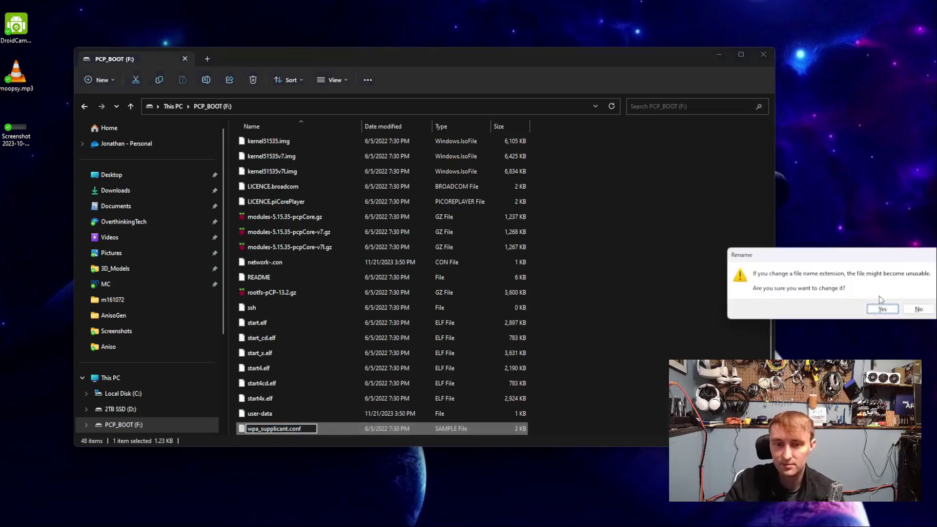
click(888, 309)
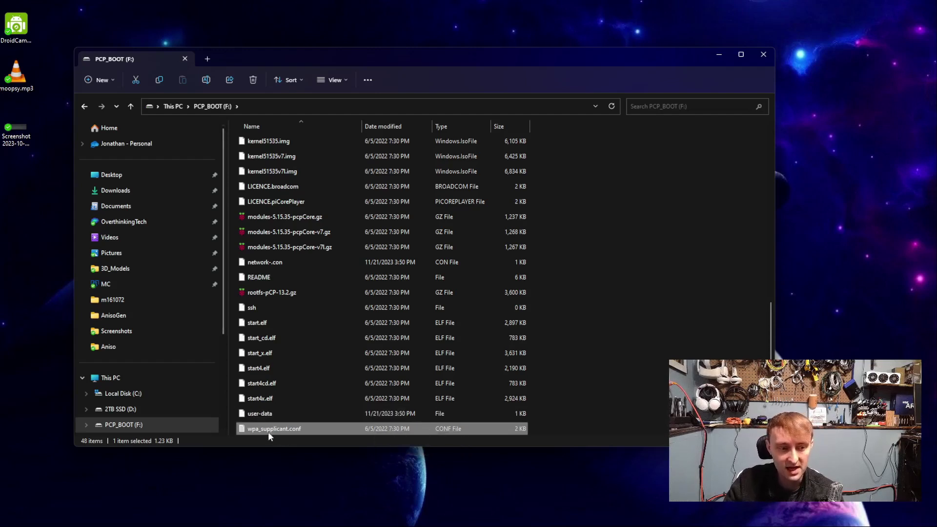
Open wpa_supplicant.conf for editing at its network block
ctrl+click(283, 432)
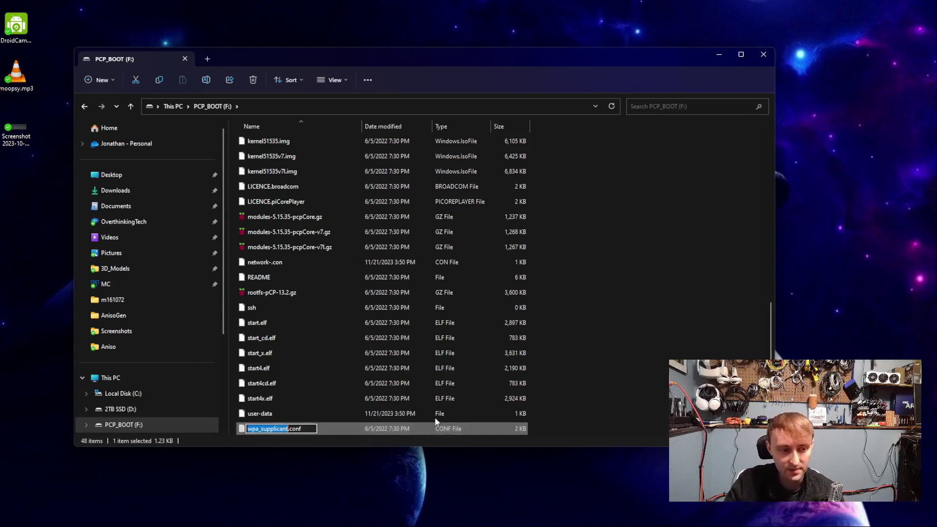
double_click(337, 430)
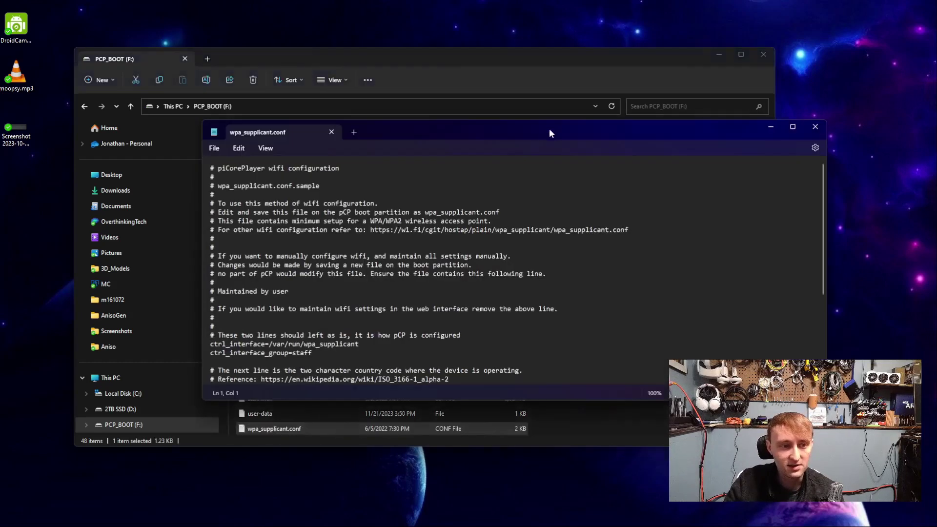
drag(549, 134, 520, 124)
scroll(375, 287, down, 5)
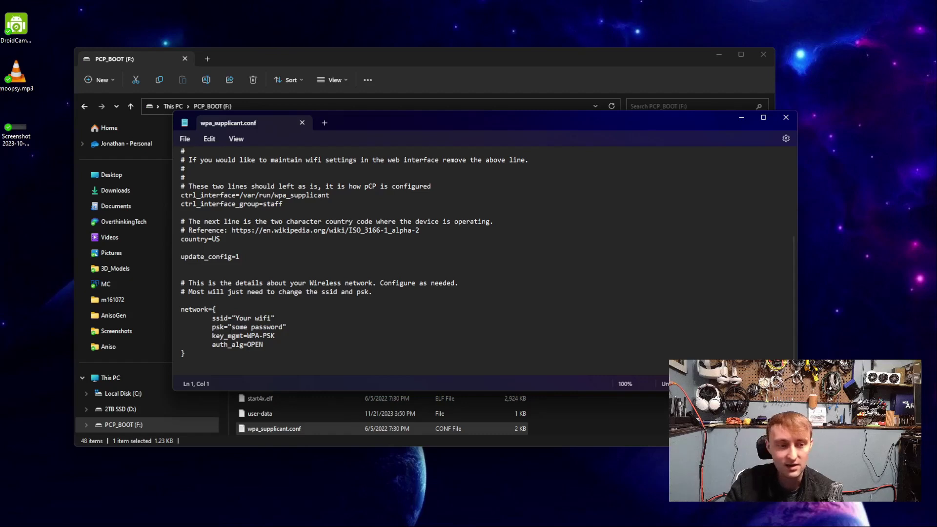
Replace the placeholder ssid and psk values in the network block with the Wi-Fi network's name and password
drag(235, 318, 271, 319)
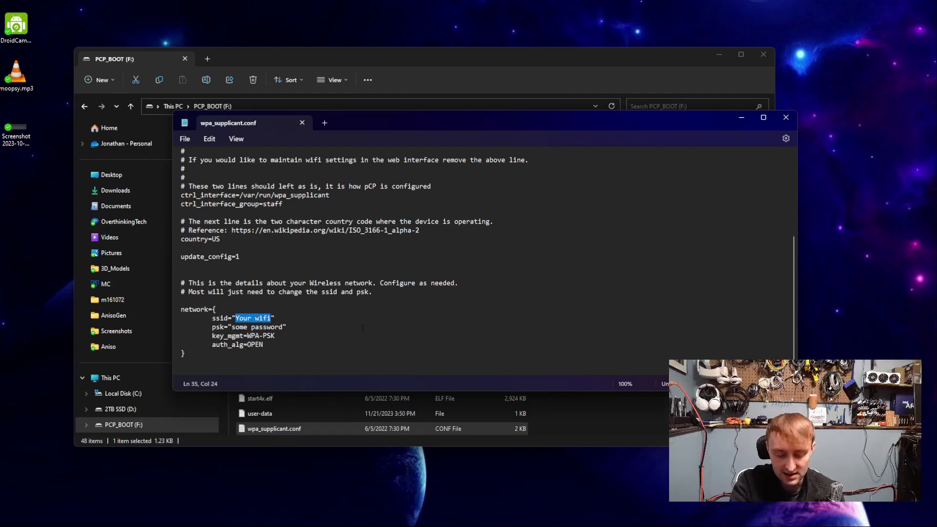
text(xxxxx)
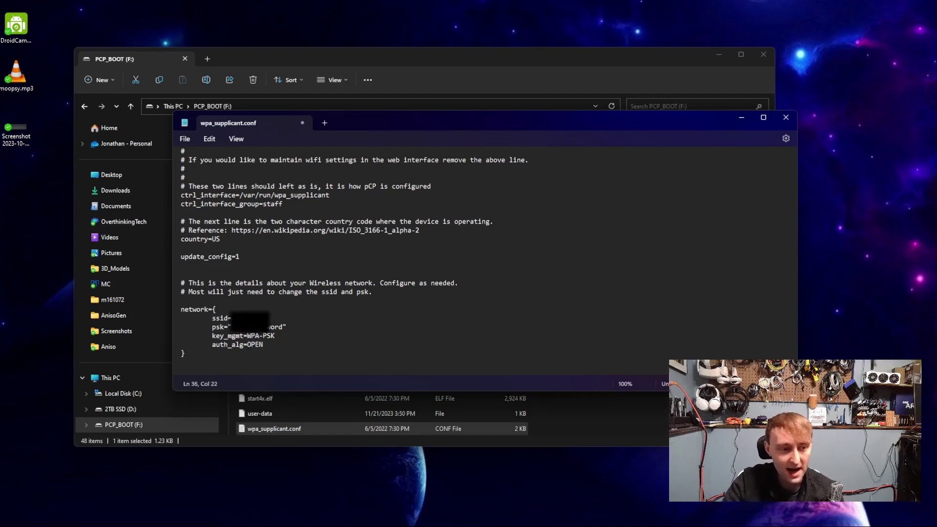
key(BackSpace)
key(BackSpace)
key(BackSpace)
key(BackSpace)
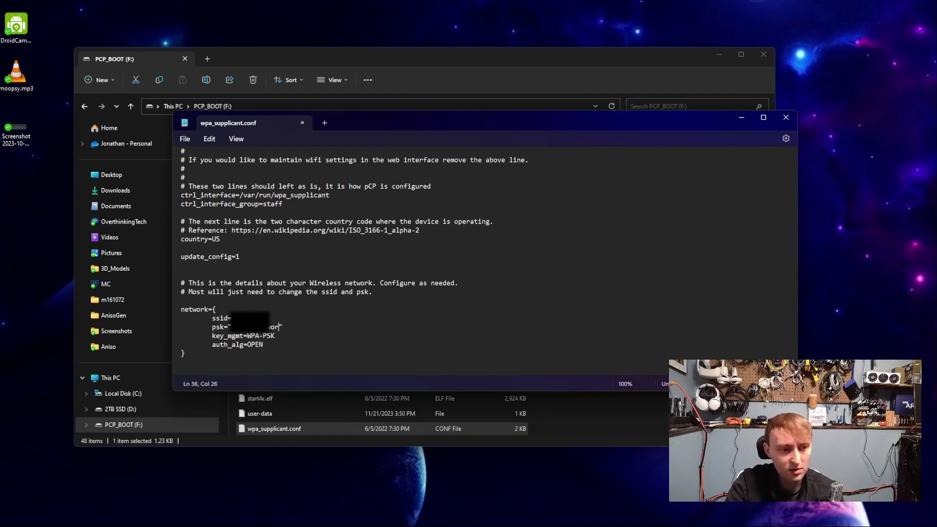
key(BackSpace)
key(BackSpace)
key(BackSpace)
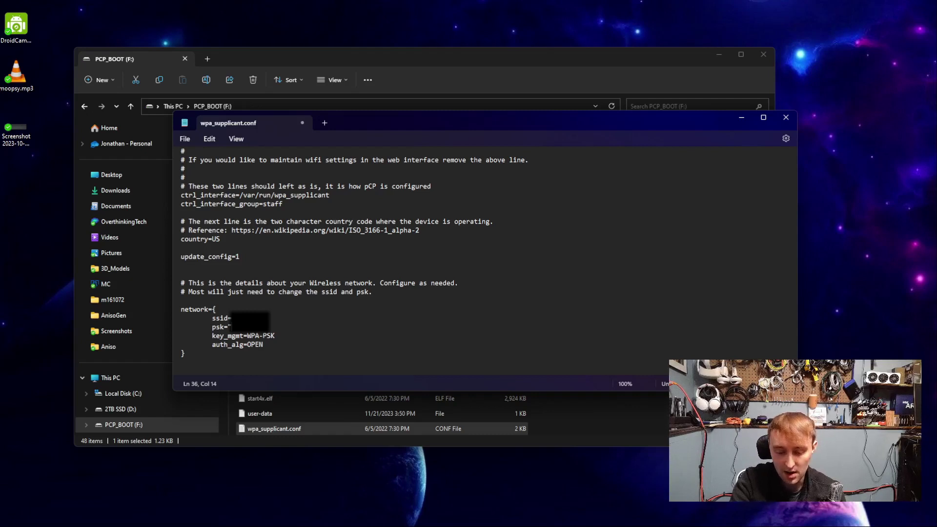
key(Right)
key(Right)
key(Right)
key(Right)
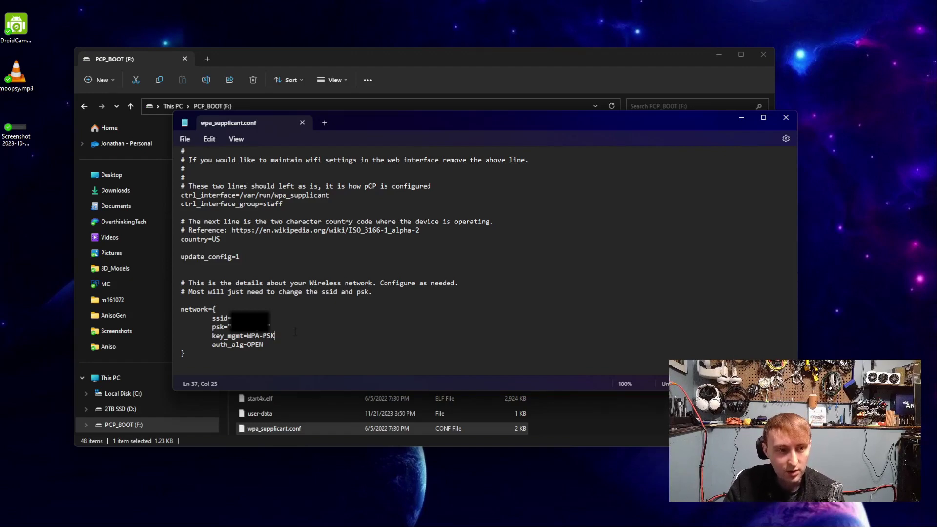
Save the edited wpa_supplicant.conf and close the text editor
key(ctrl+s)
click(786, 117)
click(669, 329)
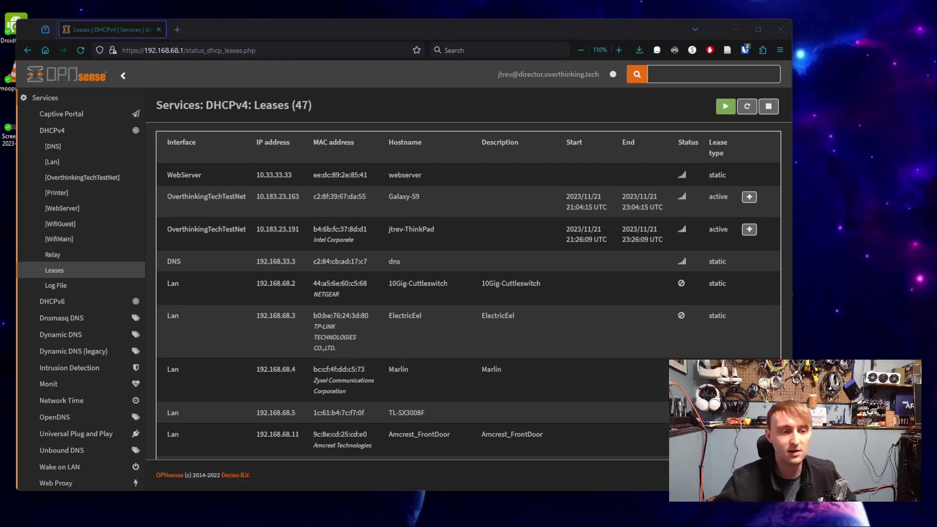
In the browser, refresh the OPNsense DHCPv4 leases and look for the Raspberry Pi's pCP lease entry
click(87, 51)
scroll(466, 295, down, 3)
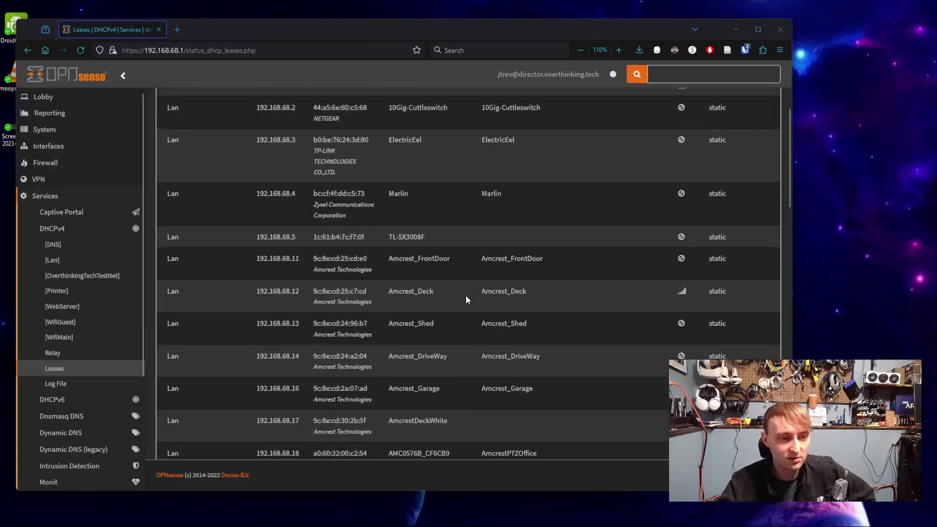
scroll(466, 295, down, 5)
scroll(466, 295, down, 3)
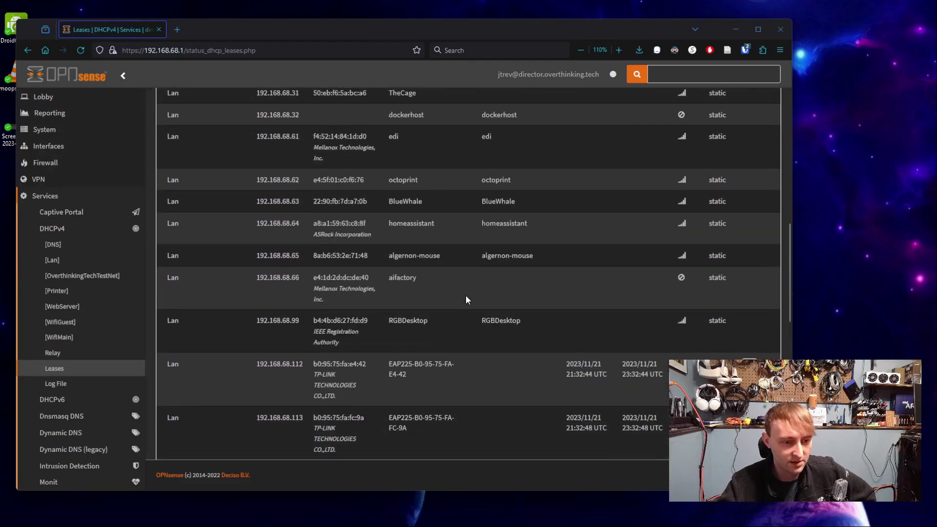
scroll(466, 300, down, 3)
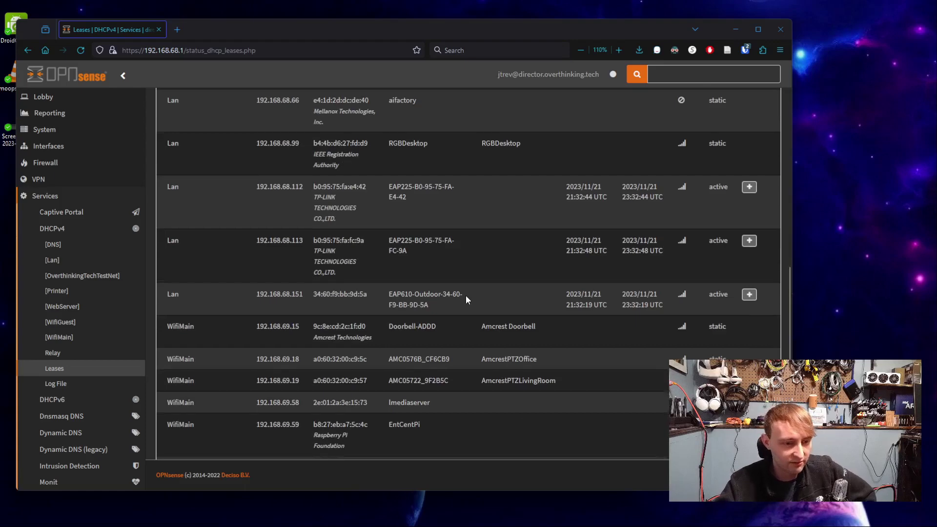
scroll(467, 299, down, 9)
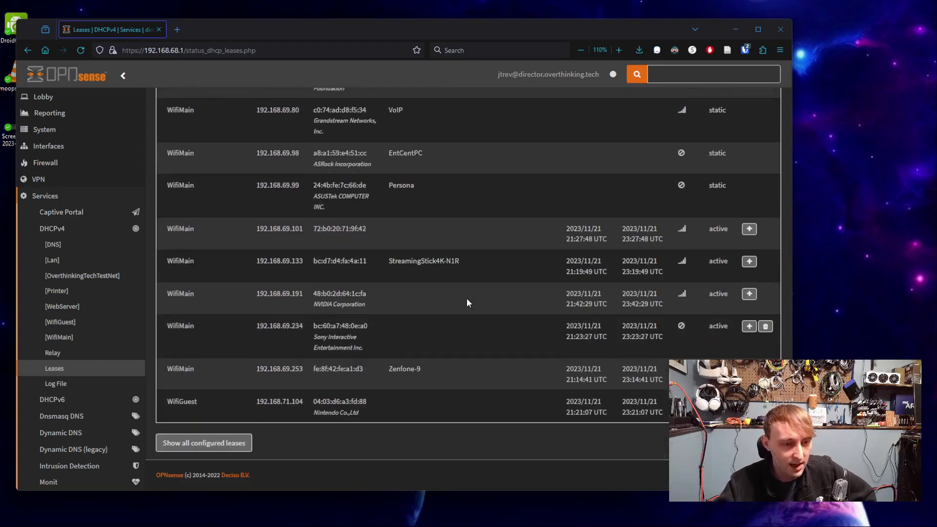
scroll(469, 300, up, 1)
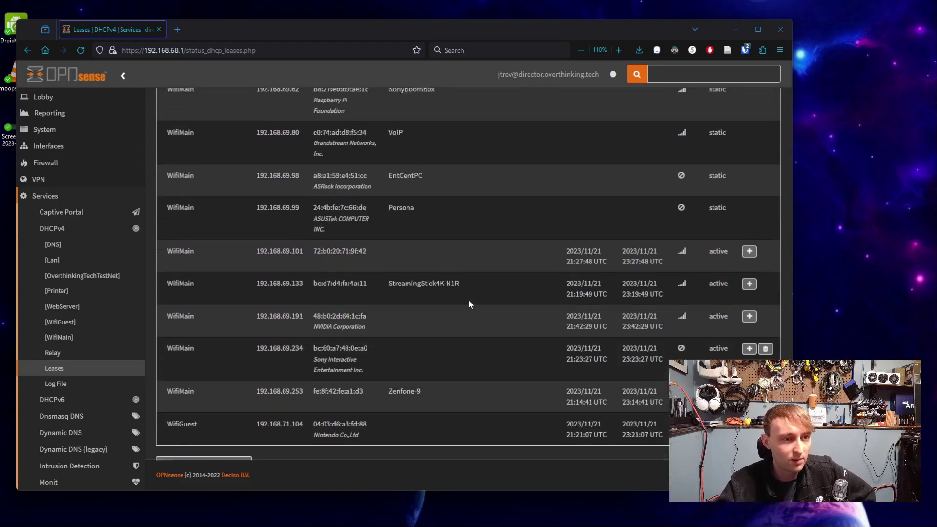
scroll(470, 302, down, 1)
key(F5)
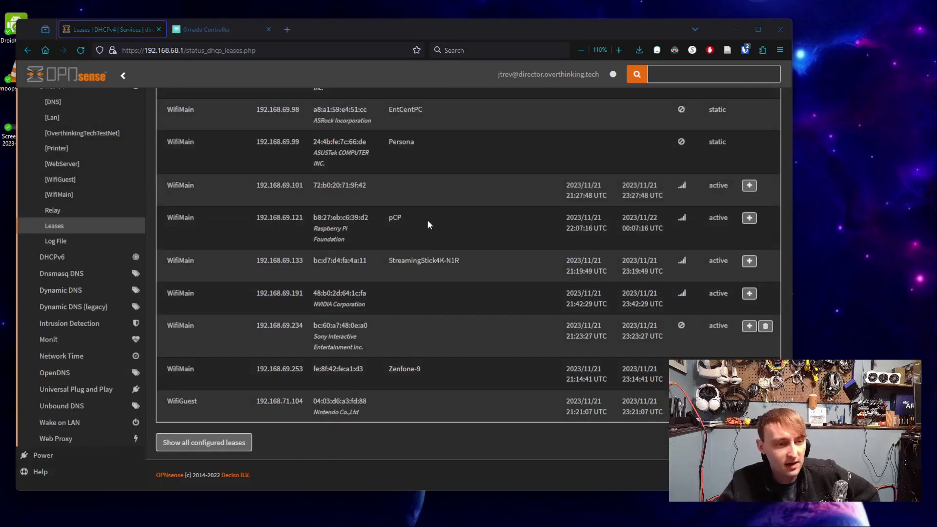
drag(426, 220, 377, 216)
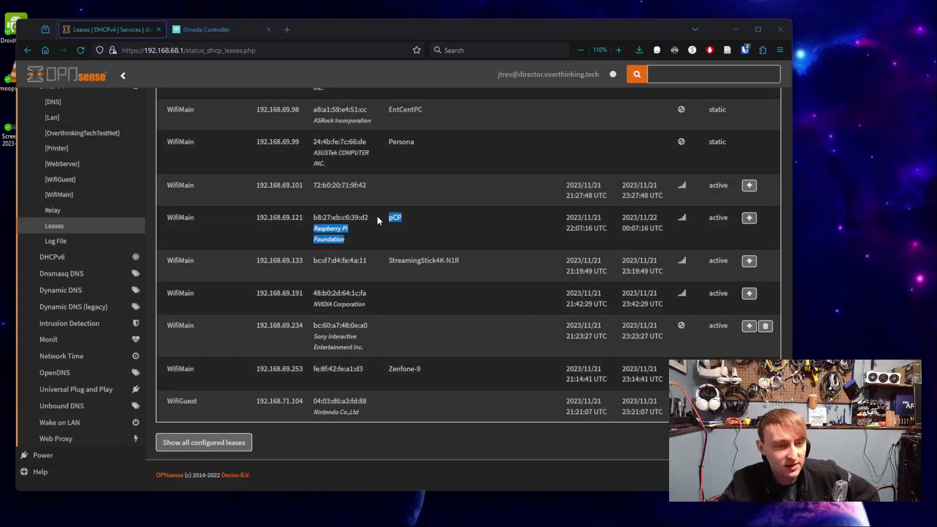
click(377, 216)
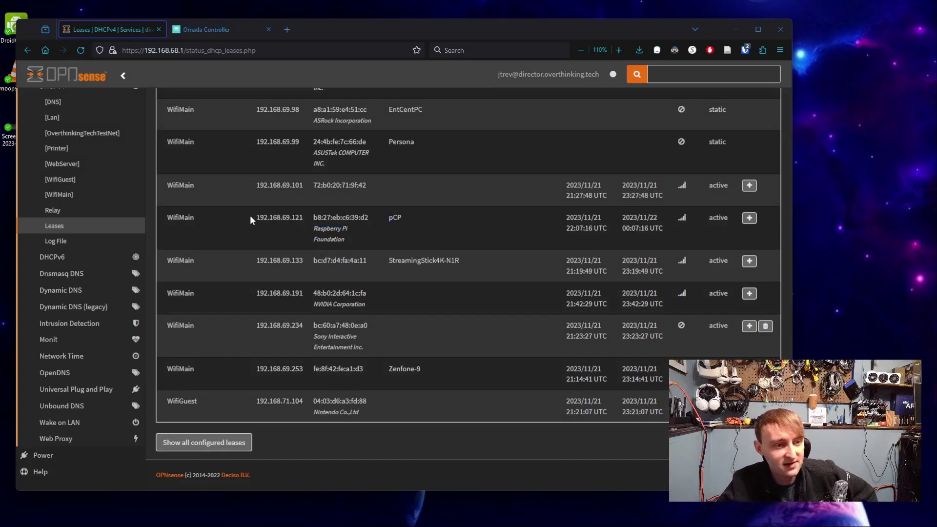
Open the pCP device's IP address, 192.168.69.121, from the leases list in a new browser tab
double_click(300, 218)
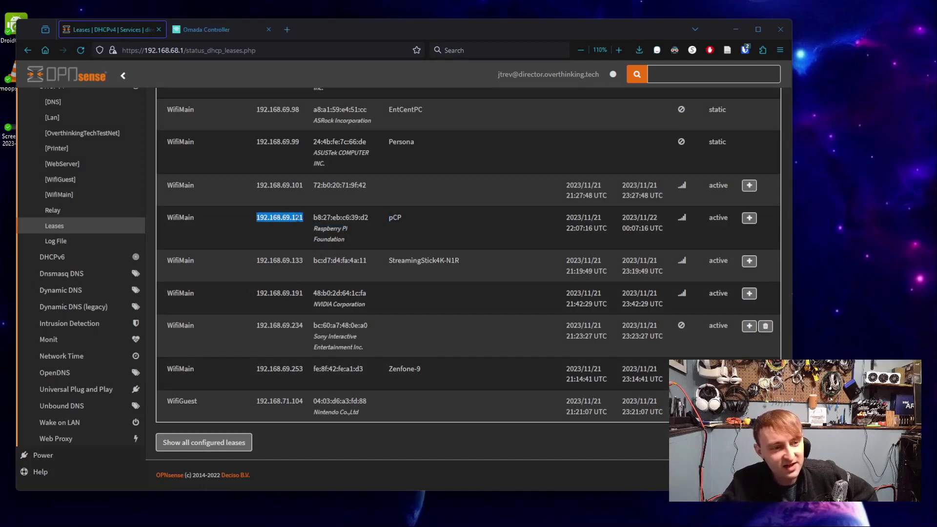
drag(279, 218, 285, 37)
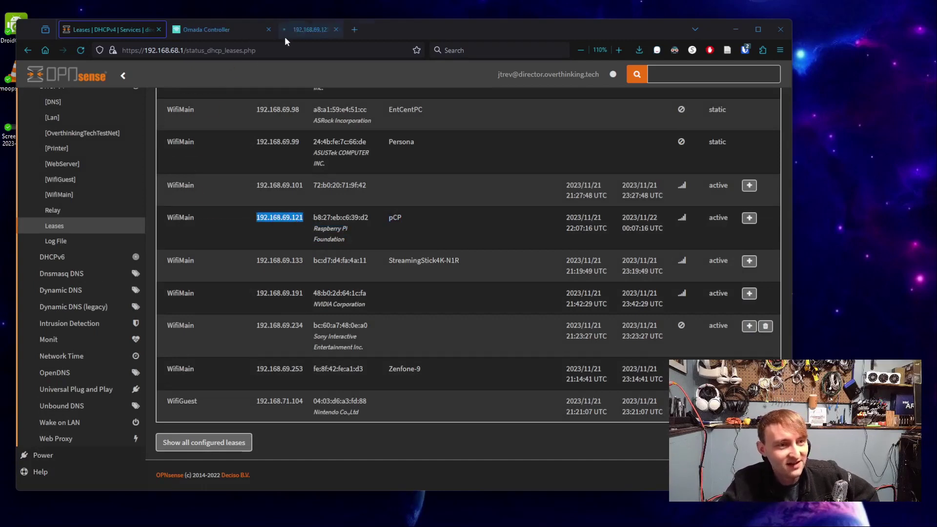
click(317, 31)
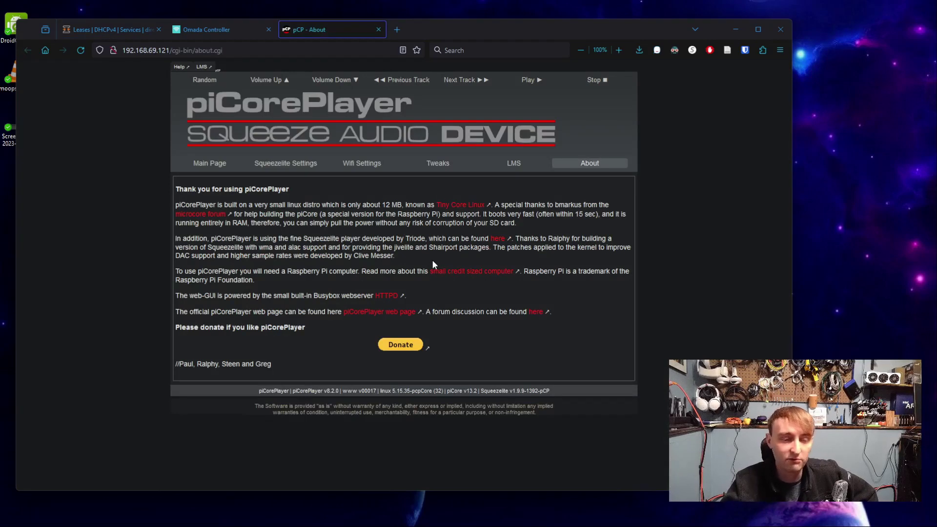
Open the new player's Main Page and compare its Squeezelite status with the player at 192.168.69.61
middle_click(210, 163)
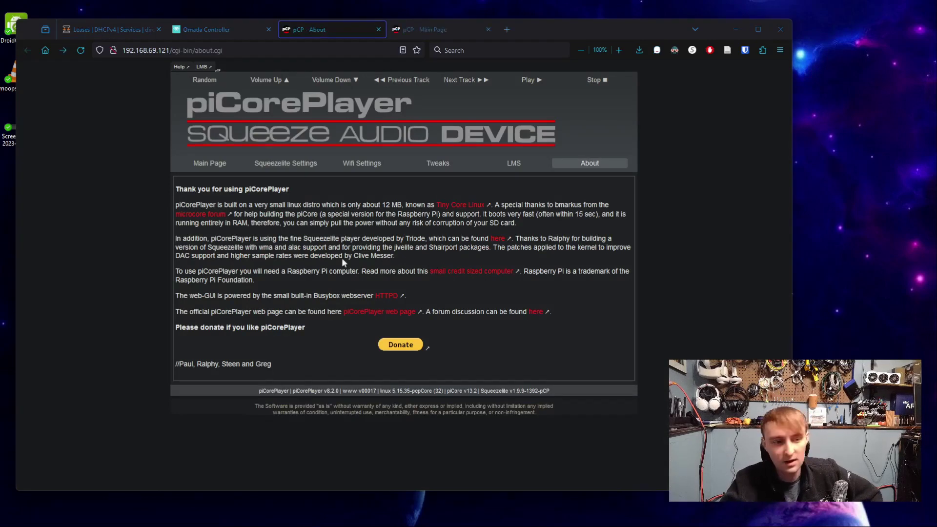
click(211, 167)
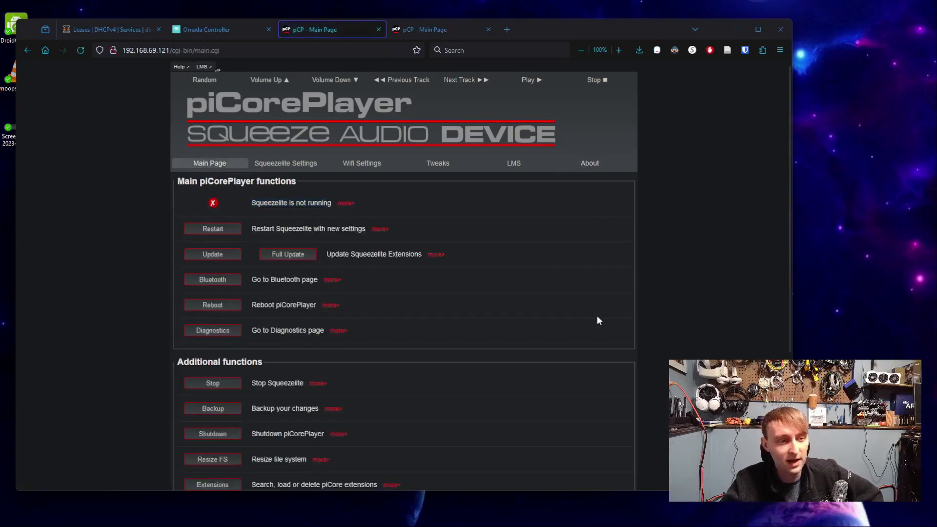
click(426, 29)
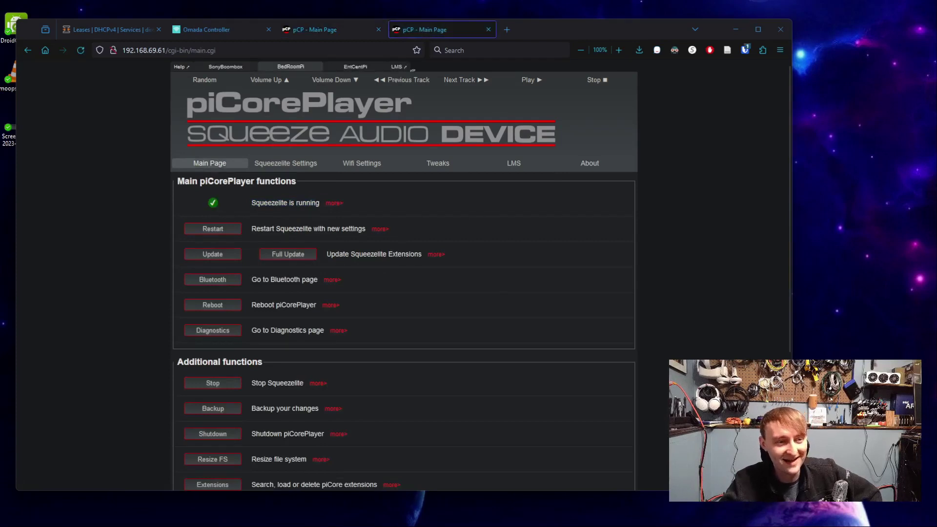
click(335, 30)
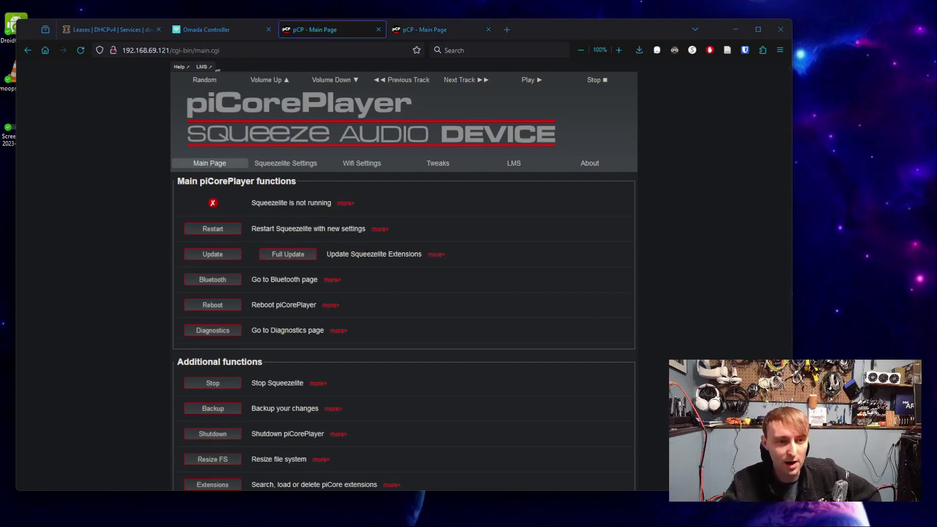
Set the new player's audio output to USB audio in the Squeezelite settings and save it
click(296, 168)
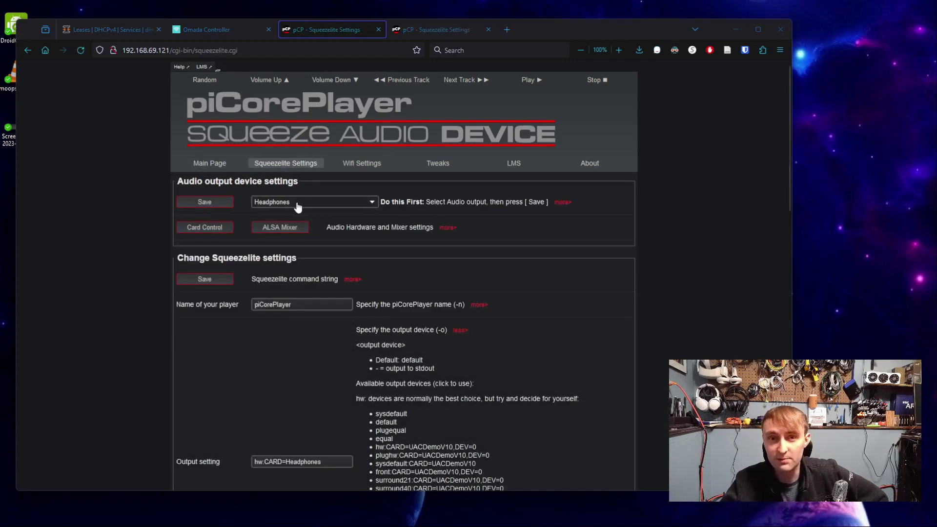
click(297, 203)
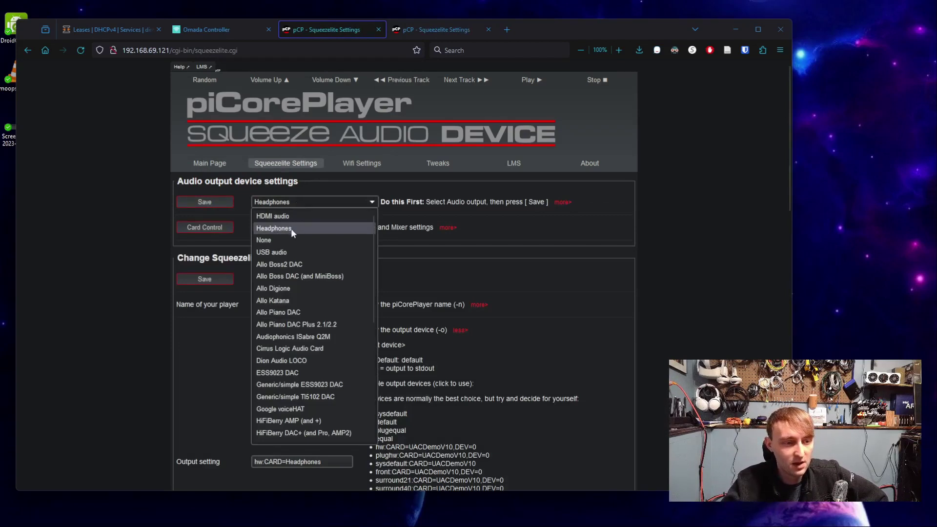
click(285, 252)
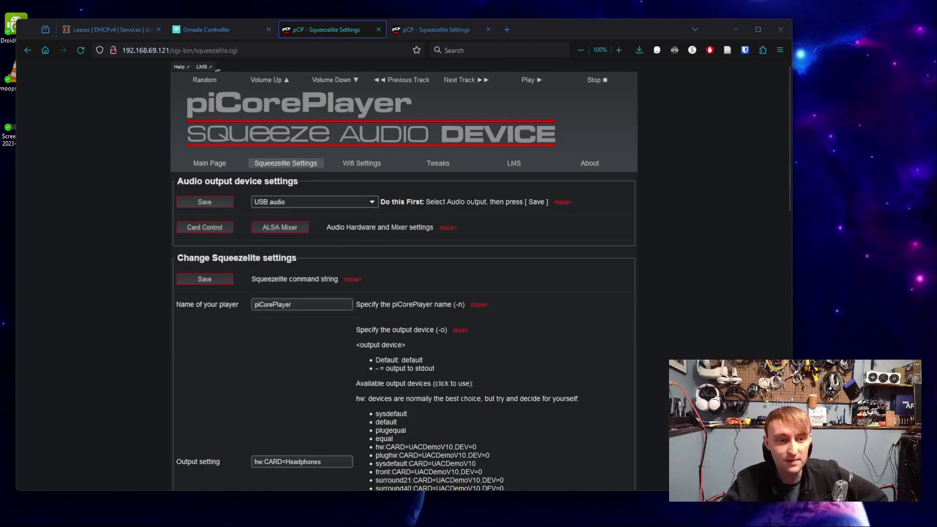
click(215, 203)
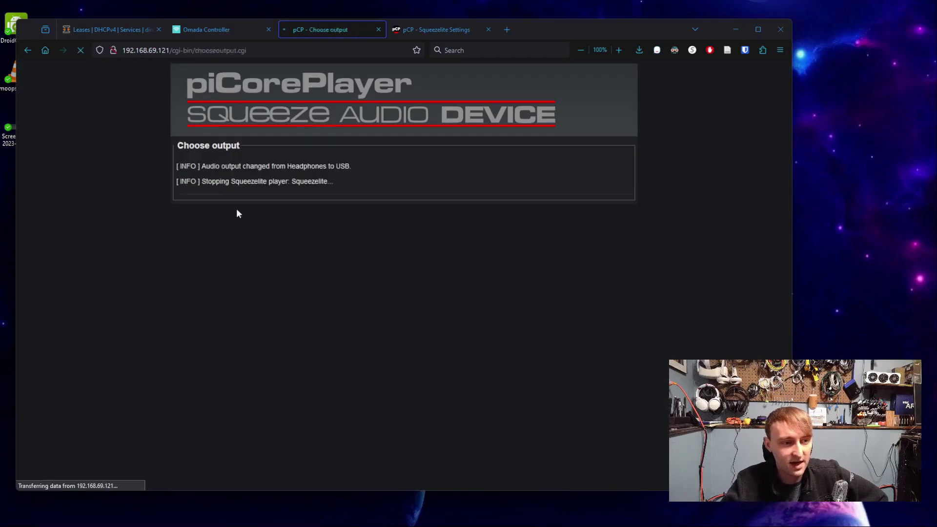
Check the ALSA mixer levels for USB audio, and restart Squeezelite from the new player's Main Page
click(451, 296)
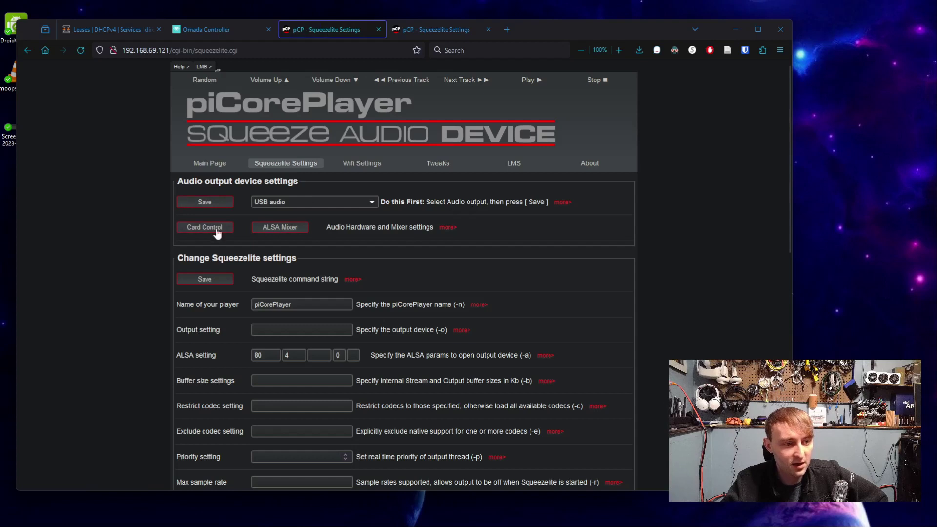
click(284, 230)
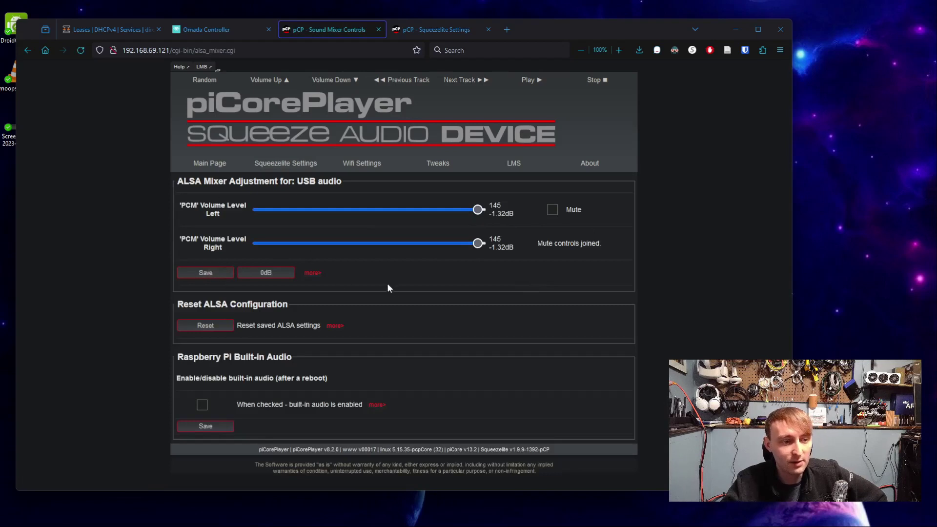
key(alt+Left)
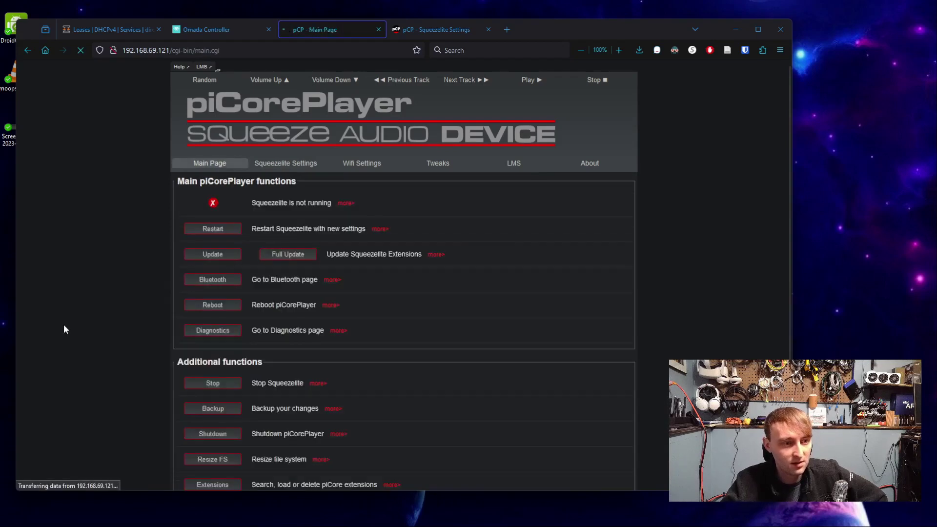
click(218, 232)
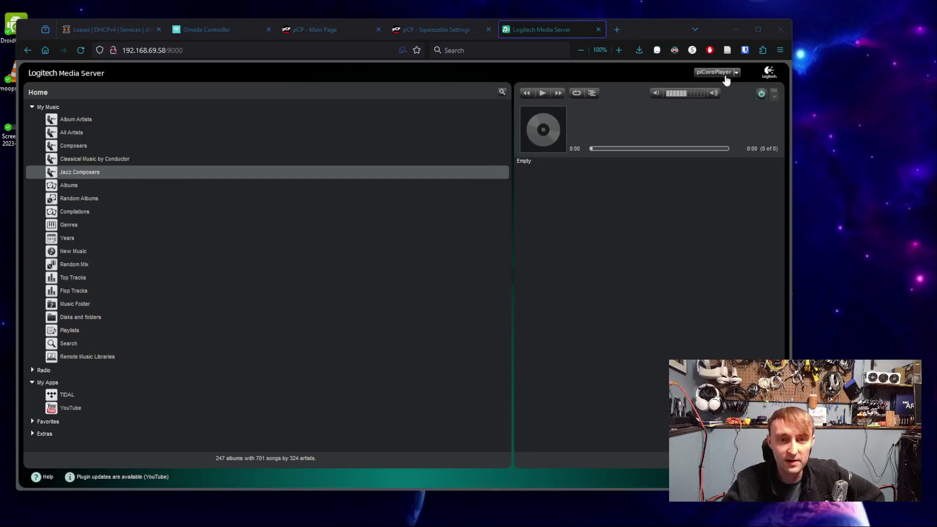
In Logitech Media Server, choose the piCorePlayer player and play "AJR Come Hang Out Official Video.m4a" from the AJR 20180207 music folder
click(735, 73)
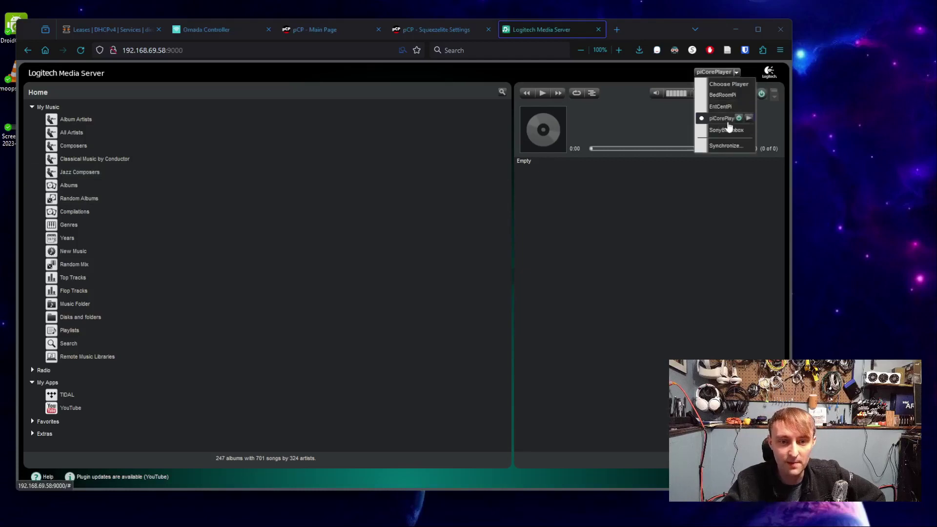
click(709, 241)
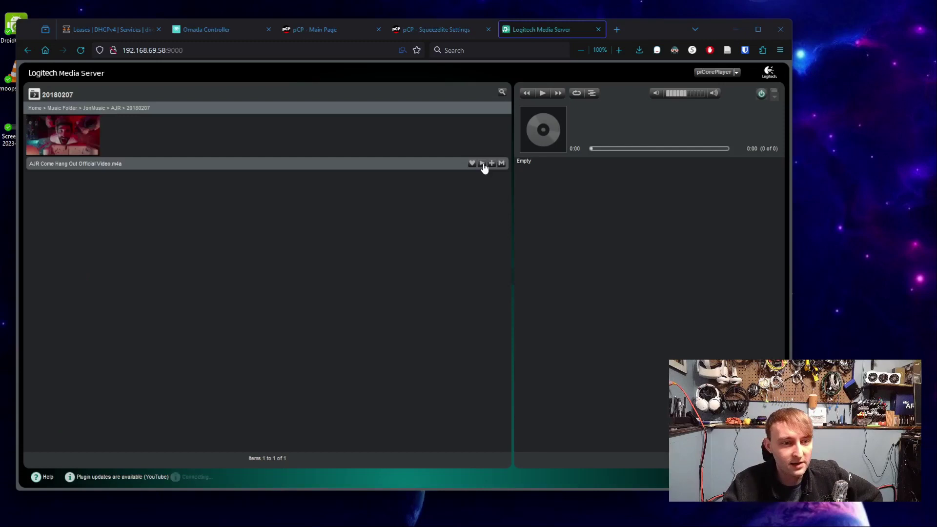
click(483, 164)
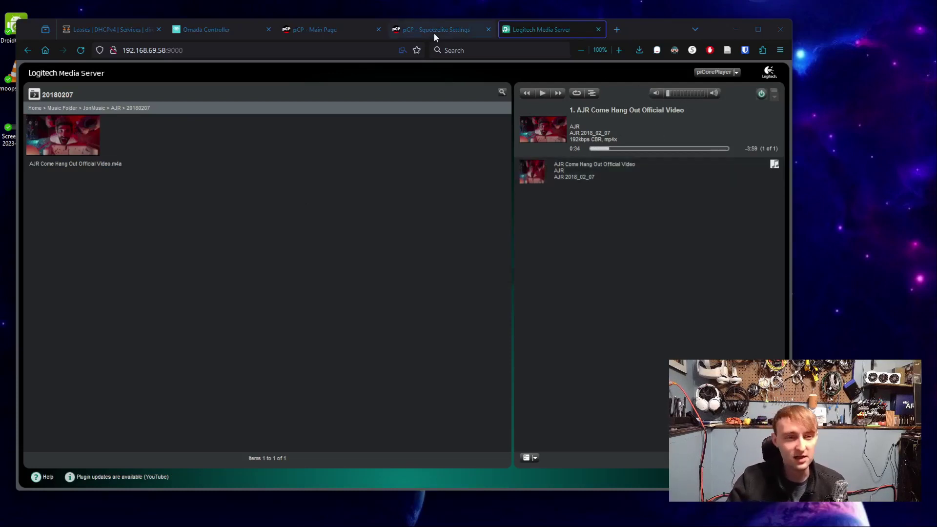
Open the new player's ALSA mixer and compare its USB audio PCM volume levels with the Logitech Media Server volume
click(344, 31)
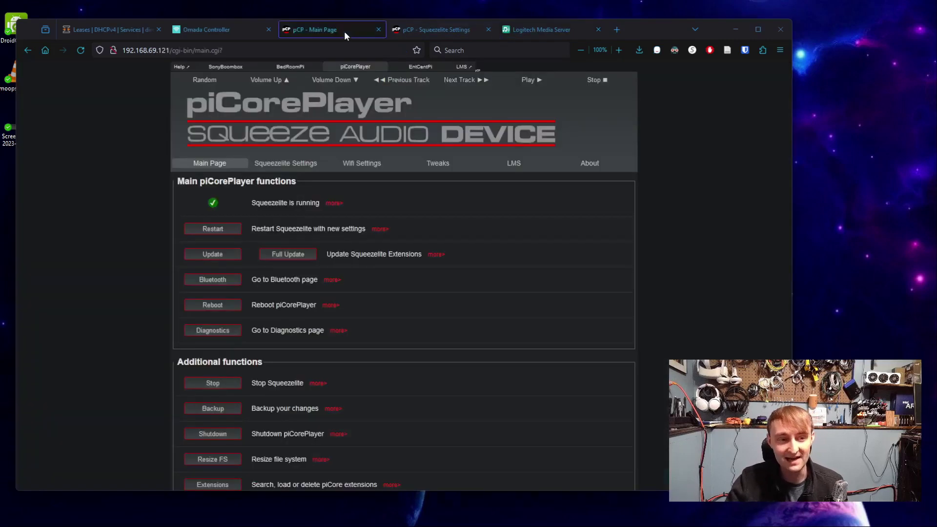
click(286, 167)
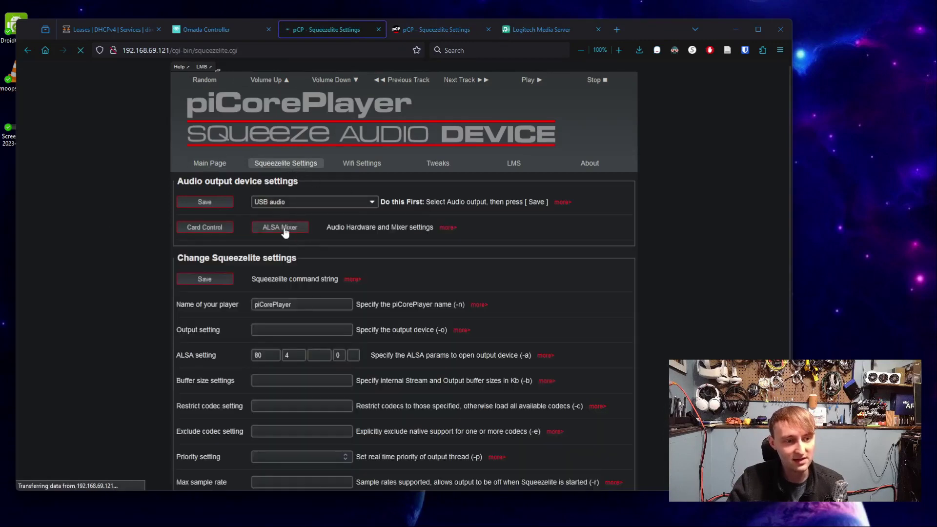
click(272, 228)
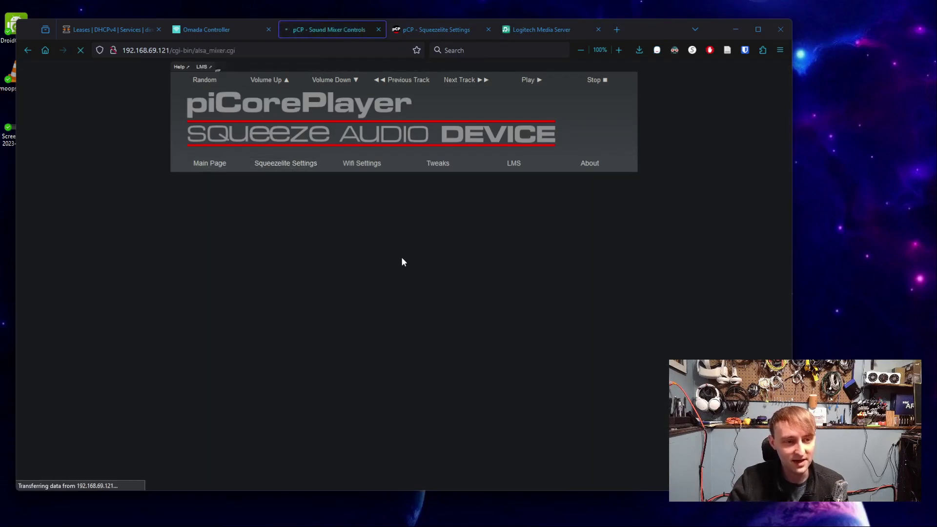
click(537, 29)
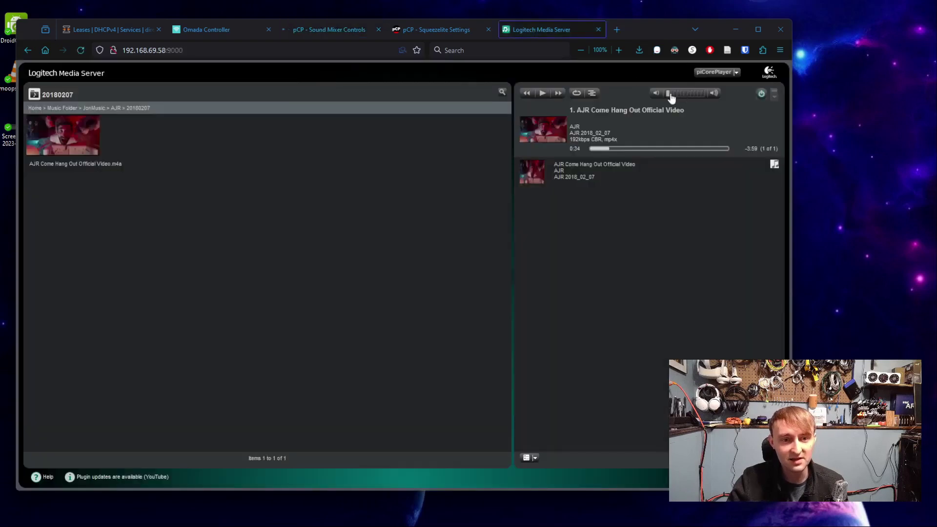
click(327, 31)
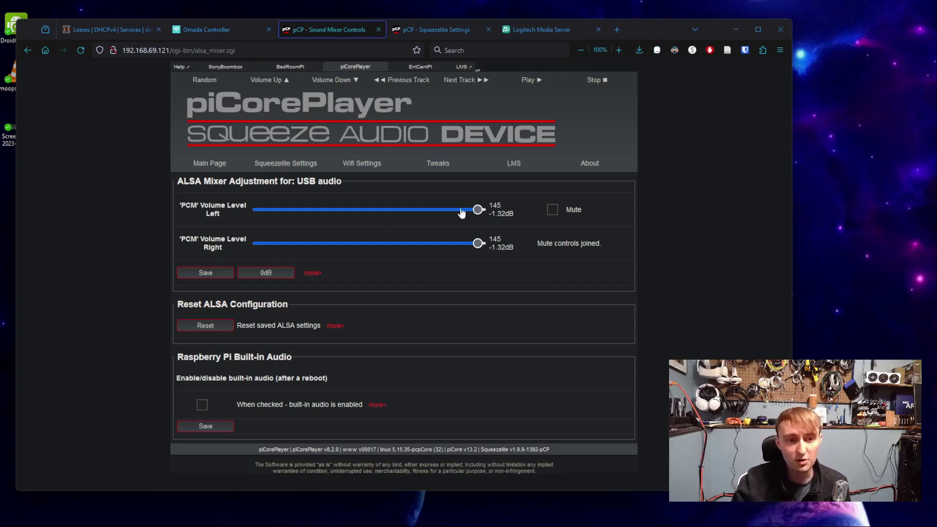
drag(489, 214, 514, 217)
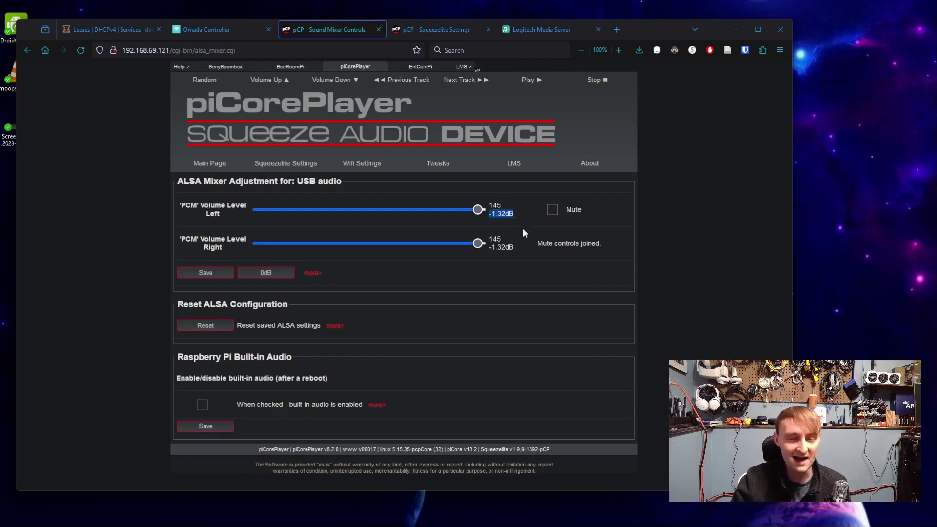
click(525, 233)
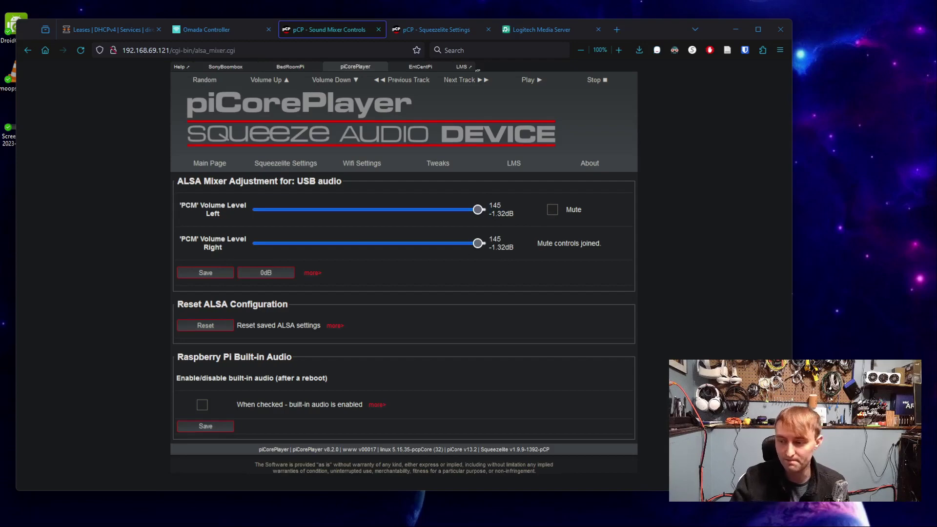
Rename the player to OfficeSpeakers in the Squeezelite settings and save the change
key(alt+Left)
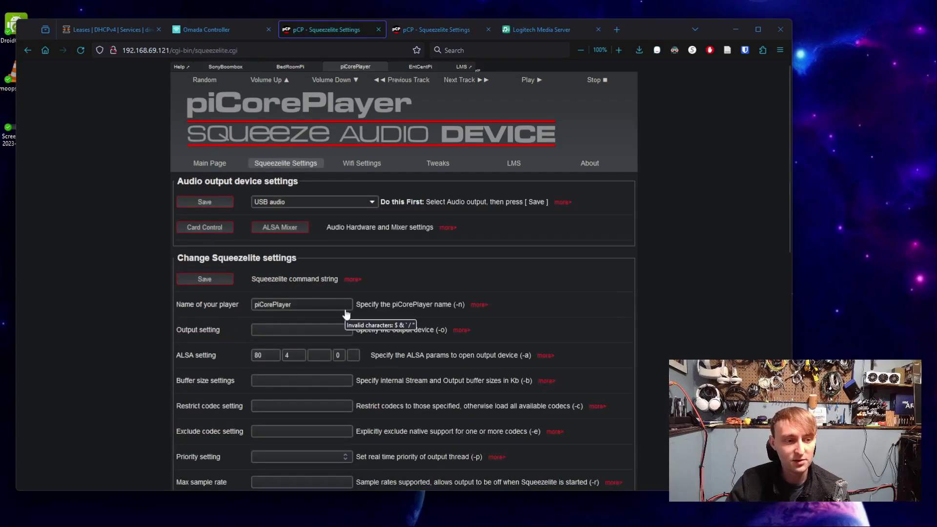
click(312, 311)
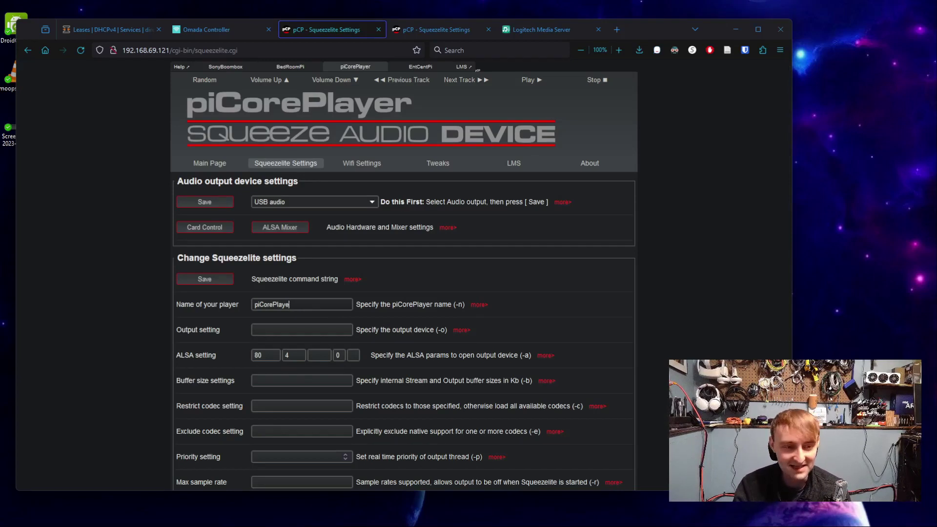
key(BackSpace)
key(BackSpace)
key(BackSpace)
key(BackSpace)
key(BackSpace)
key(BackSpace)
key(BackSpace)
key(BackSpace)
key(BackSpace)
key(BackSpace)
key(BackSpace)
key(BackSpace)
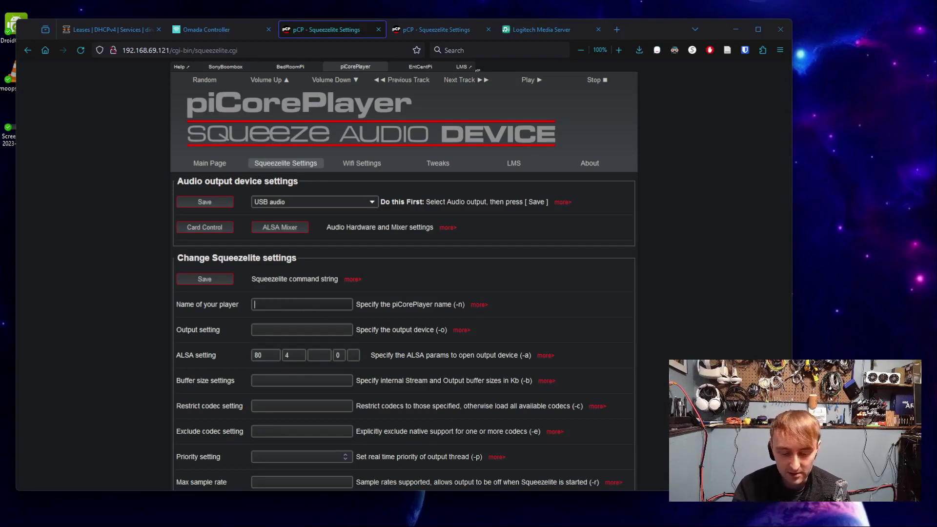
click(309, 307)
text(Office)
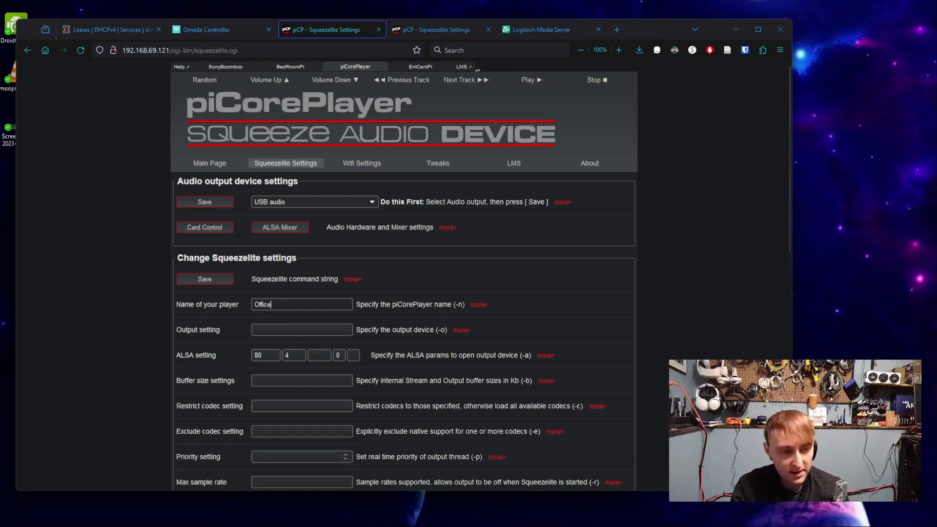
text(Speakers)
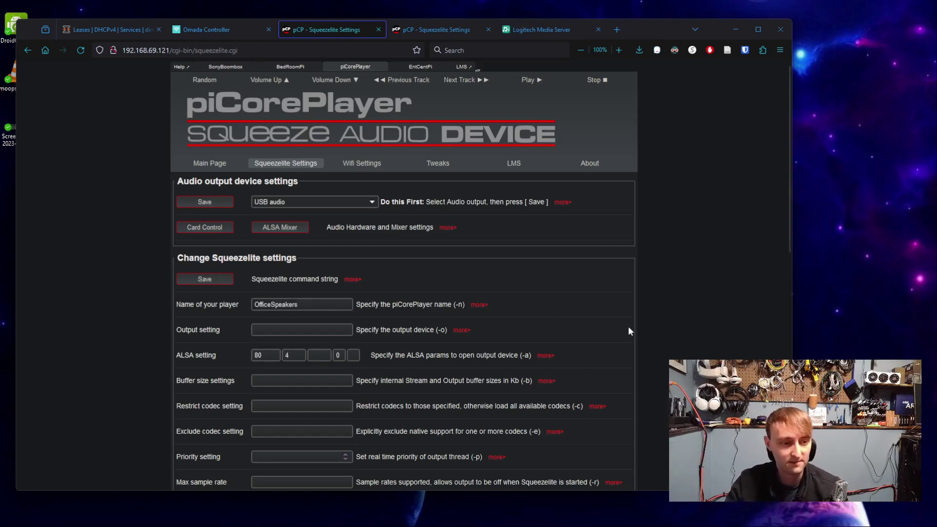
scroll(628, 326, down, 10)
scroll(651, 317, up, 8)
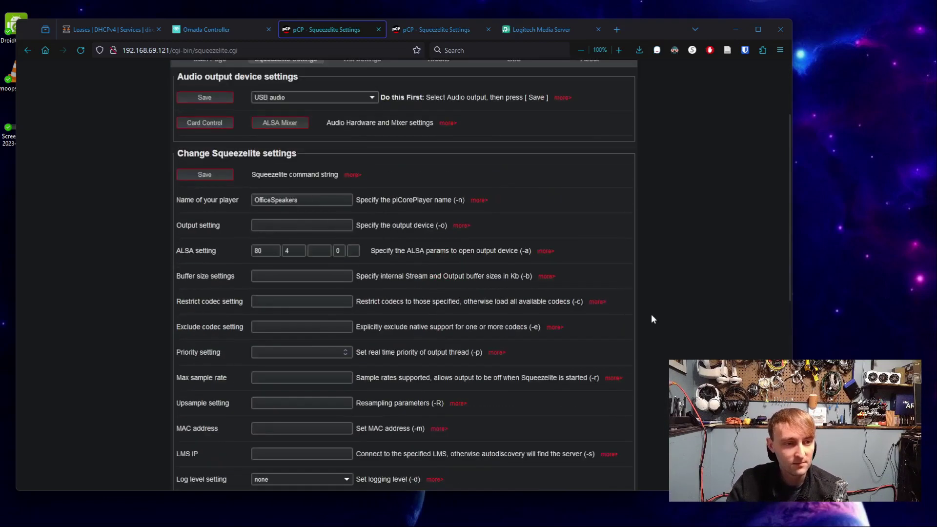
click(205, 174)
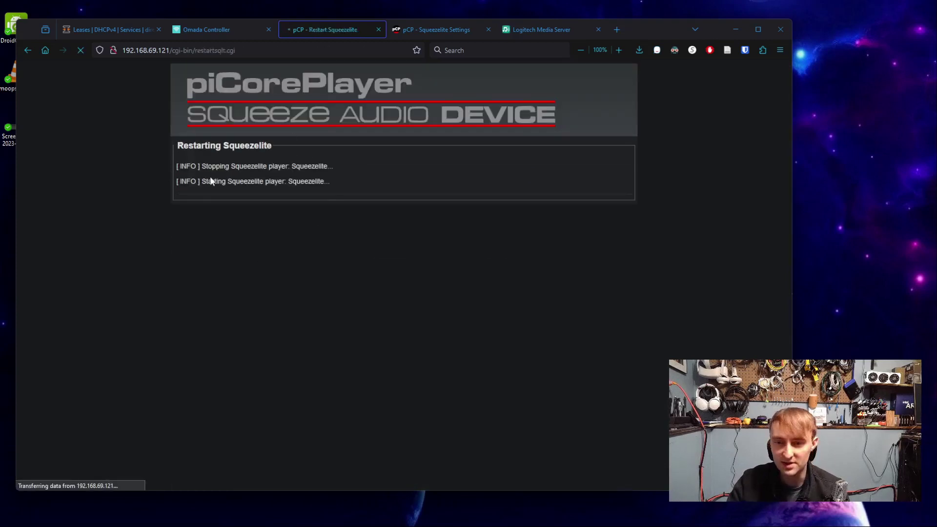
Reload Logitech Media Server and check the player list for the OfficeSpeakers name
click(542, 29)
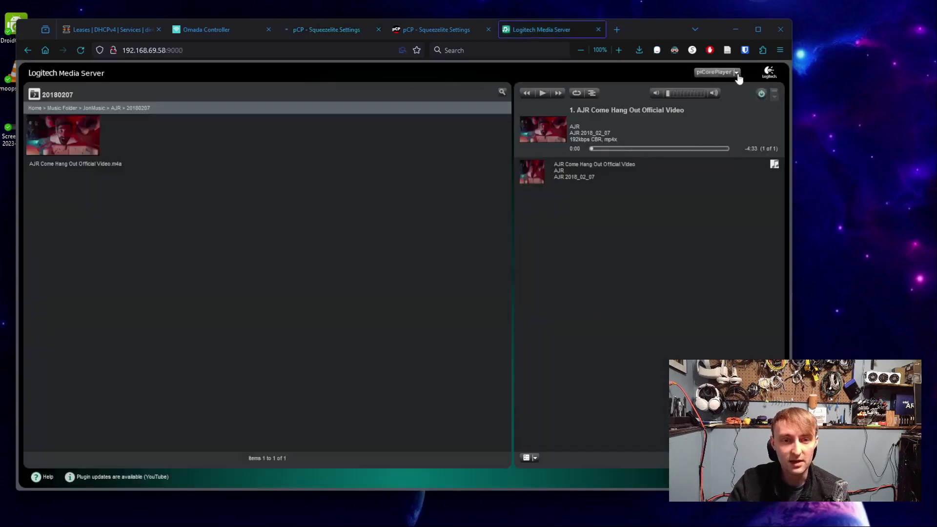
click(737, 73)
click(80, 50)
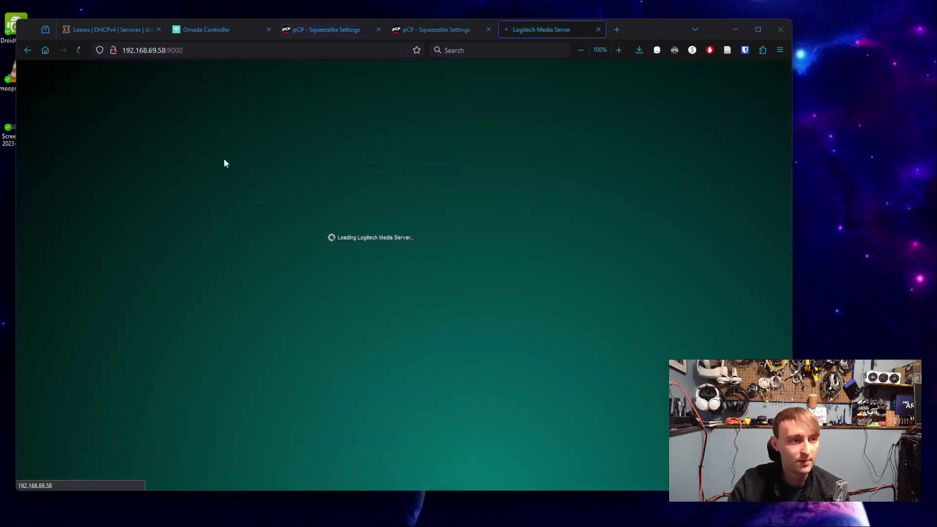
click(721, 72)
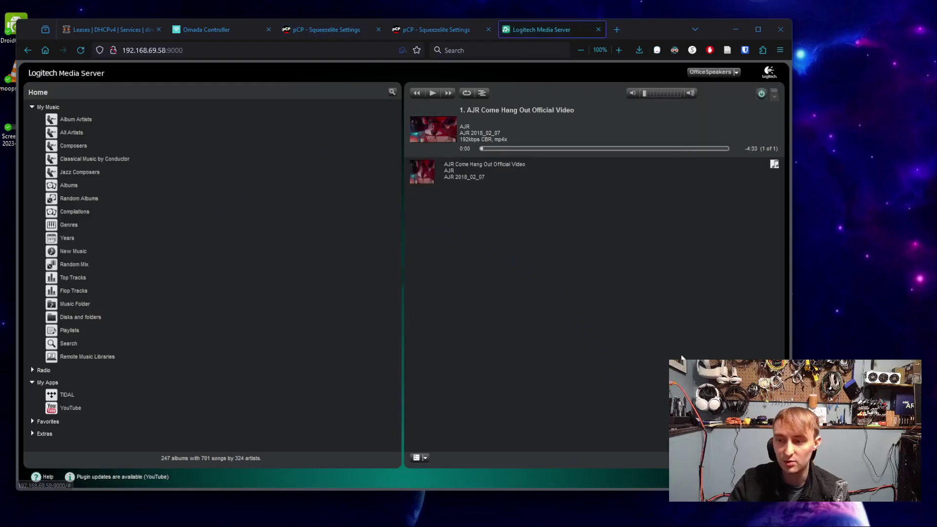
Examine the player's Tweaks page, from the system and auto start options through the audio tweaks to the CRON jobs
click(325, 29)
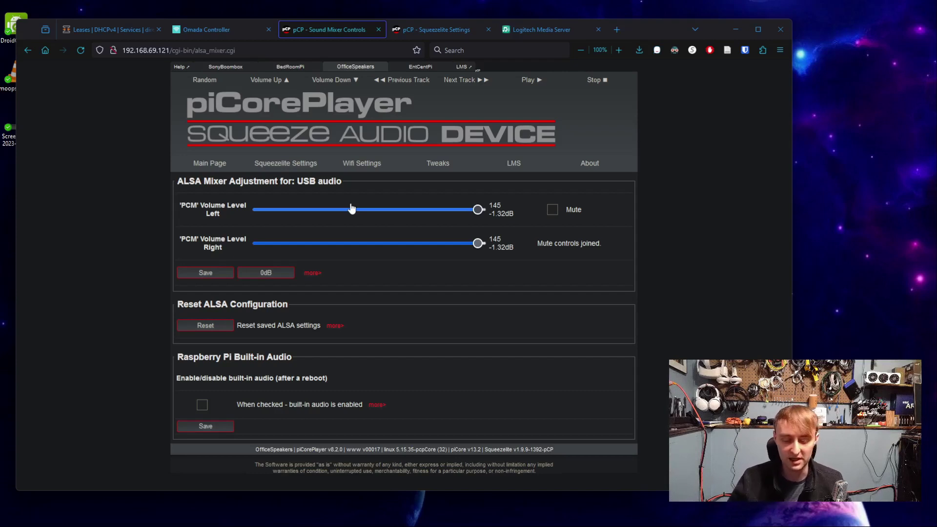
click(446, 168)
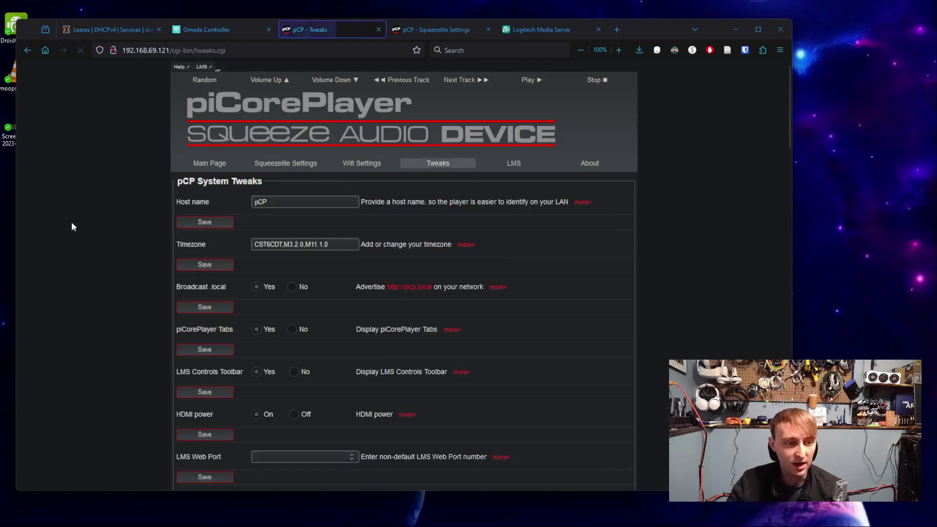
scroll(71, 221, down, 4)
scroll(83, 147, down, 10)
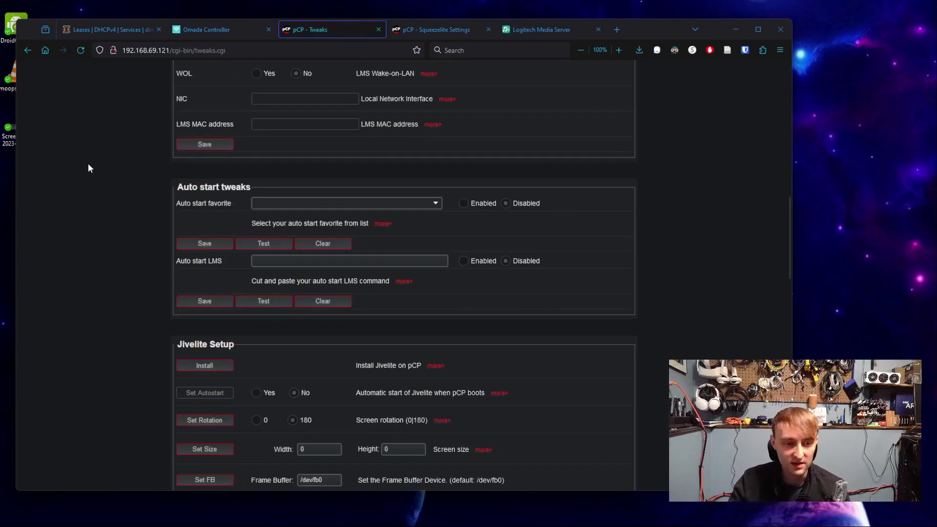
scroll(88, 168, down, 6)
scroll(90, 166, down, 4)
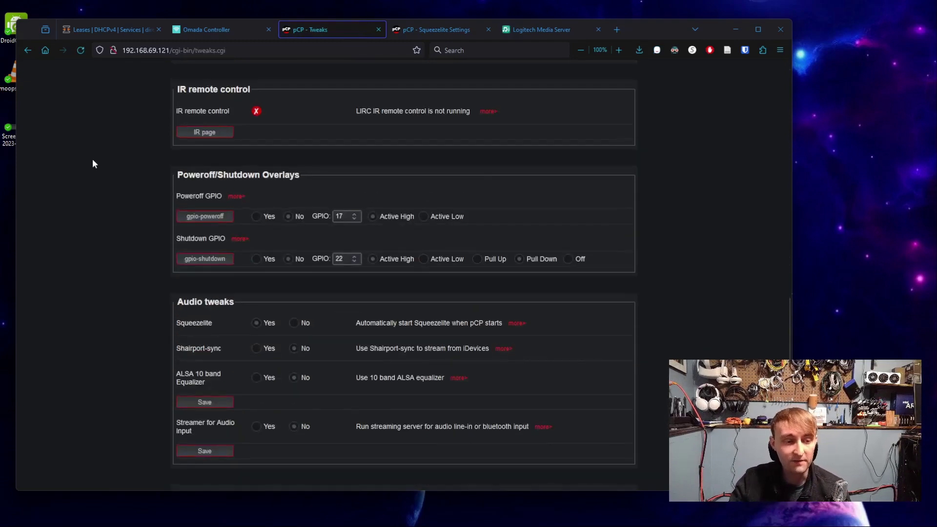
scroll(96, 169, down, 10)
scroll(101, 346, up, 20)
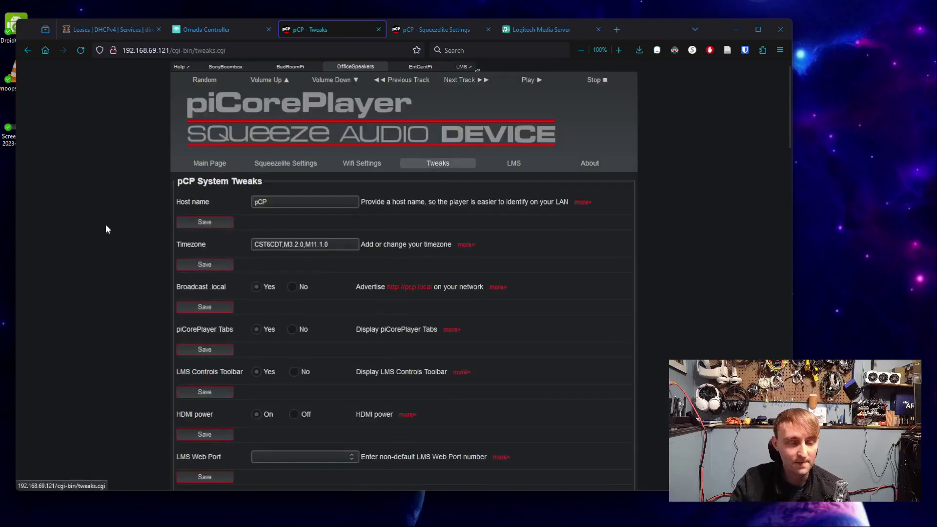
scroll(130, 259, down, 20)
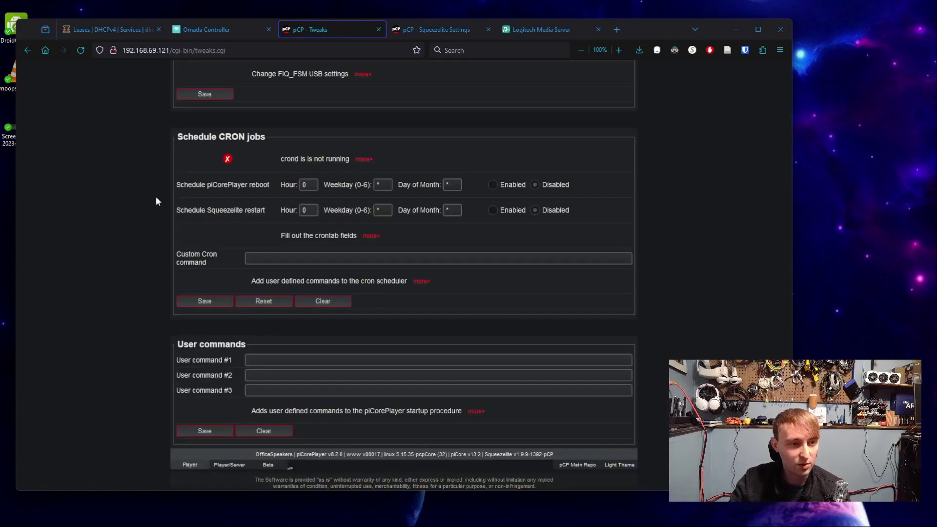
Enable the scheduled piCorePlayer reboot in the CRON jobs settings and set its hour to 4
drag(188, 136, 247, 137)
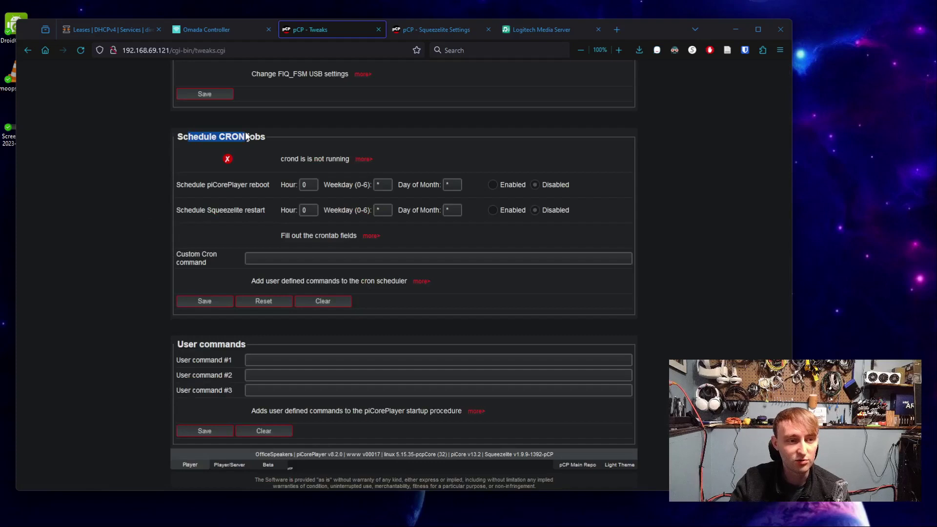
click(283, 166)
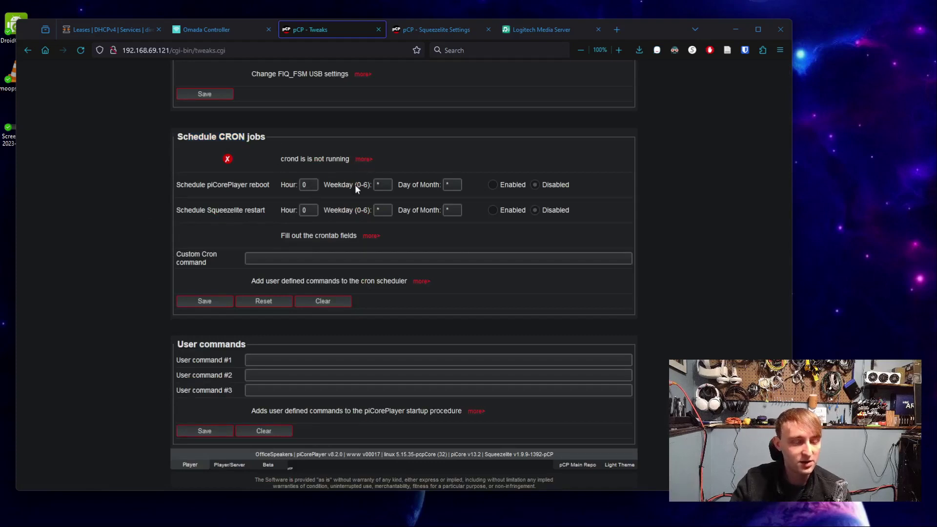
click(493, 185)
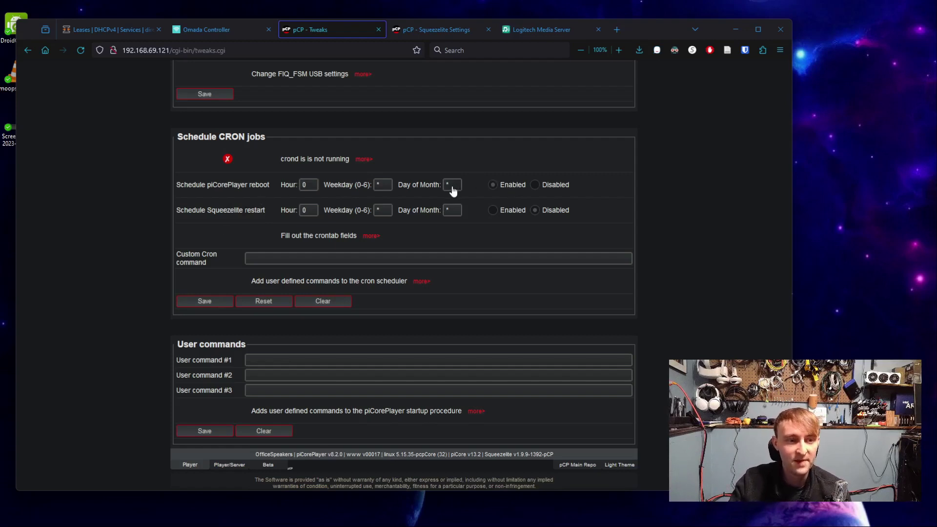
double_click(310, 188)
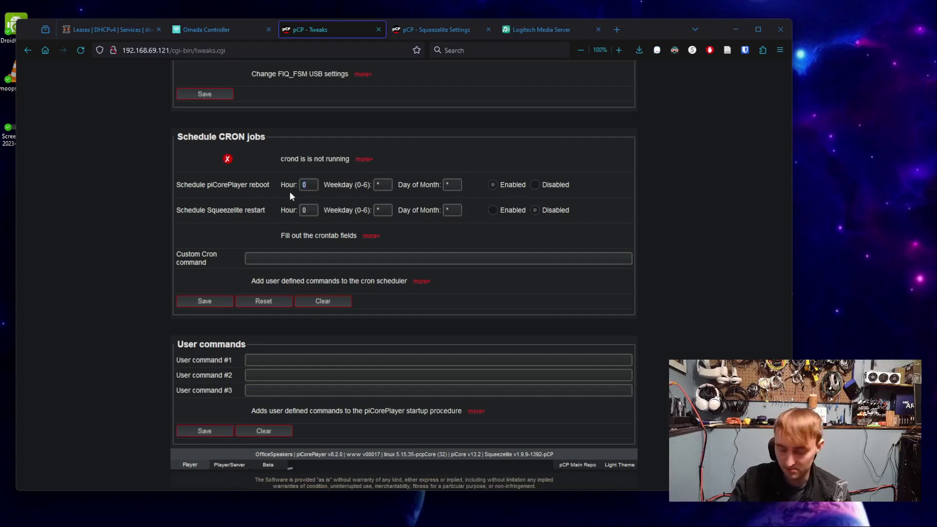
text(4)
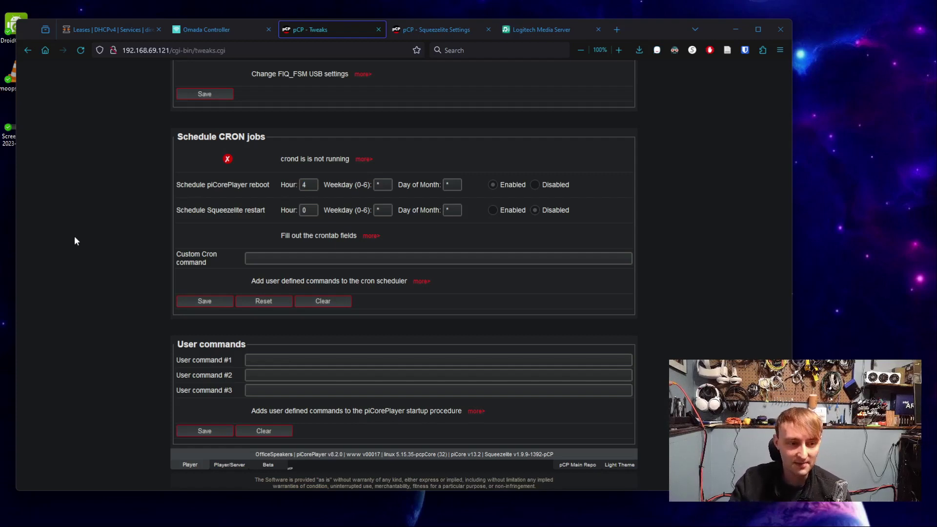
Save the CRON job schedule and reboot the player to apply it
click(194, 301)
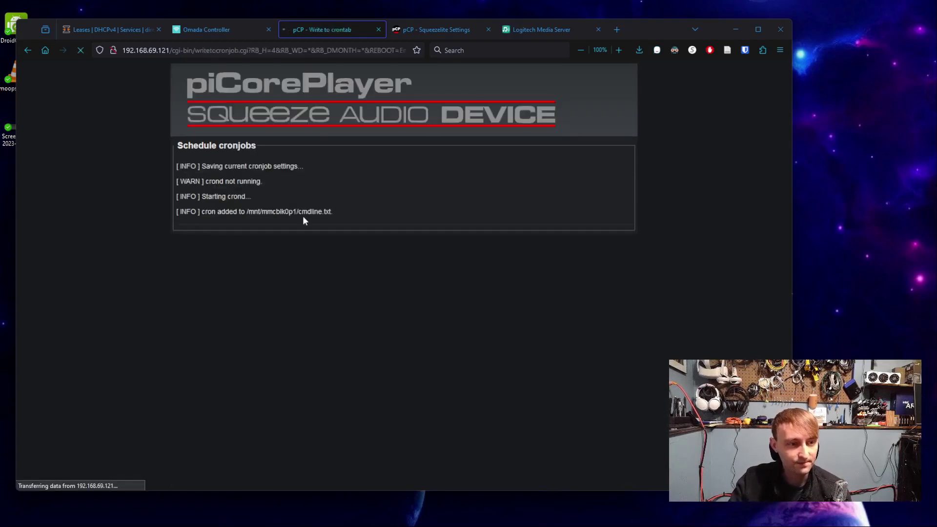
drag(198, 212, 311, 211)
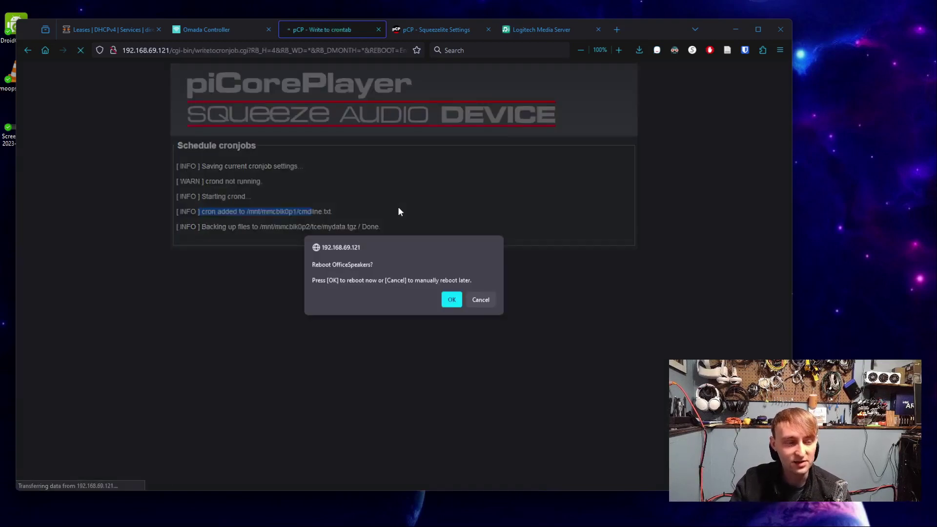
click(456, 302)
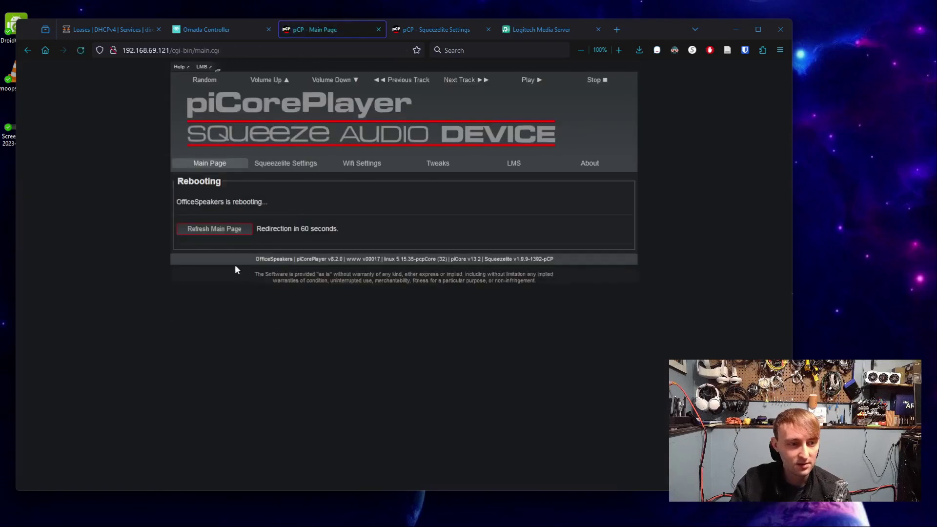
Check the CRON job settings on the reloaded Tweaks page and return to Logitech Media Server
click(454, 169)
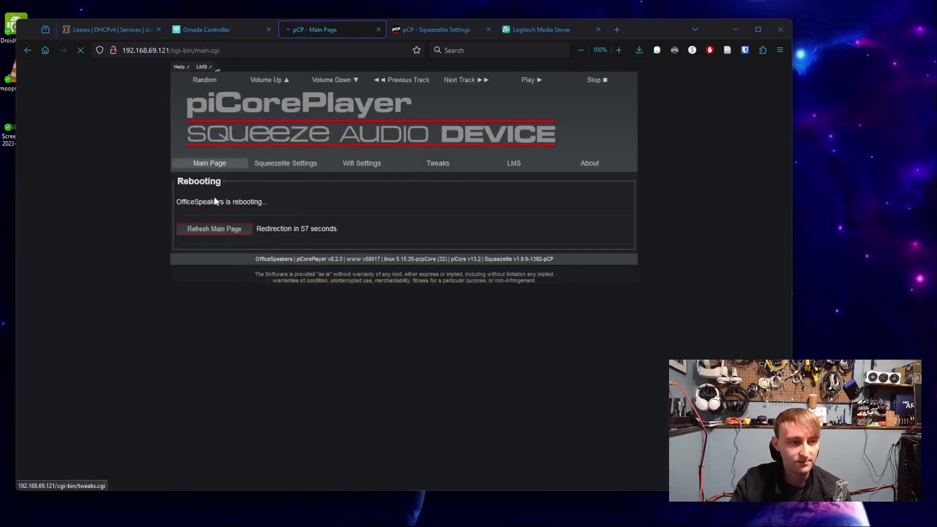
key(F5)
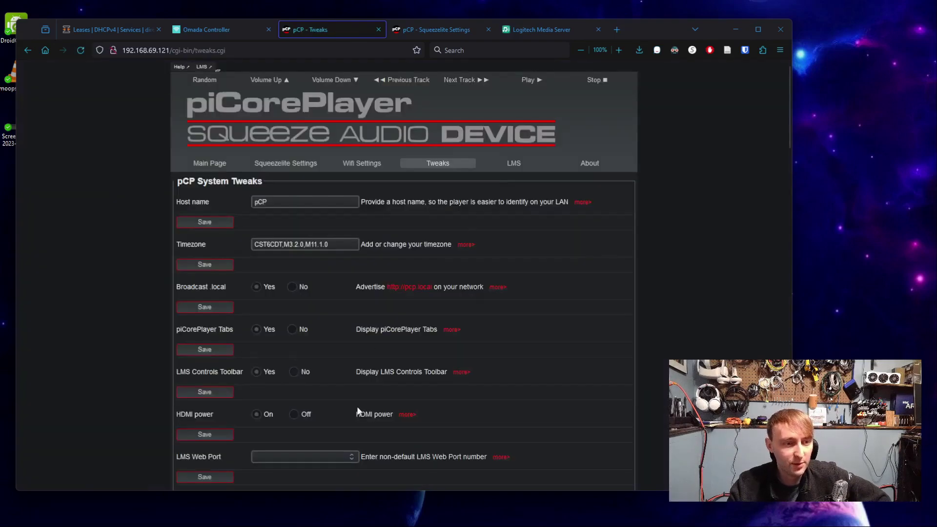
scroll(117, 336, down, 15)
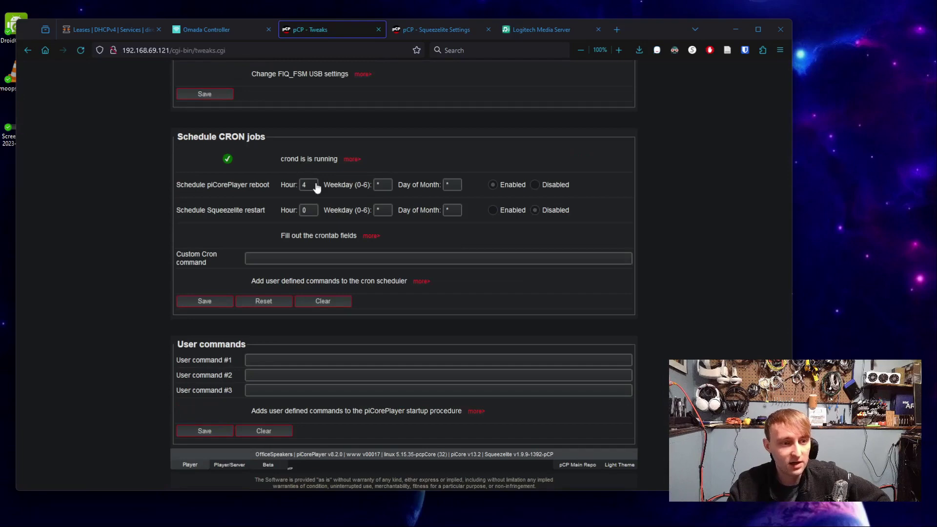
key(ctrl+Tab)
key(ctrl+Tab)
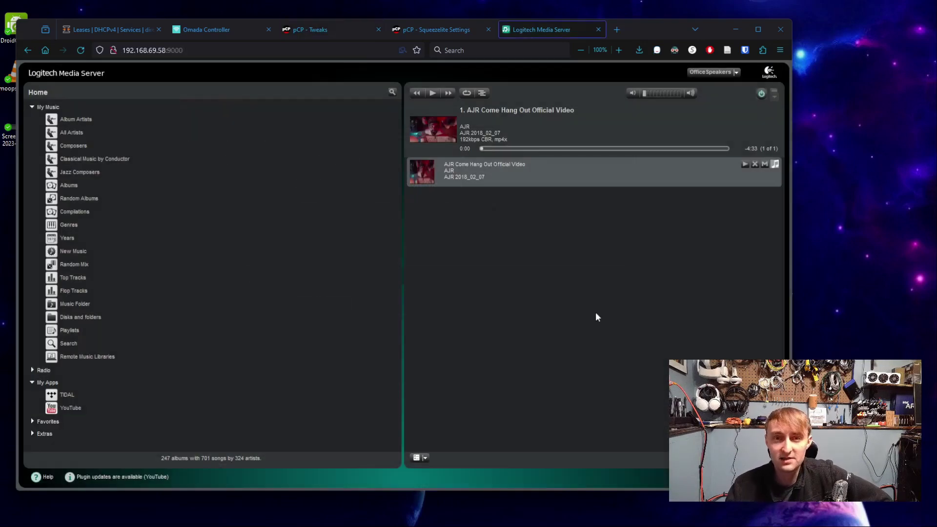